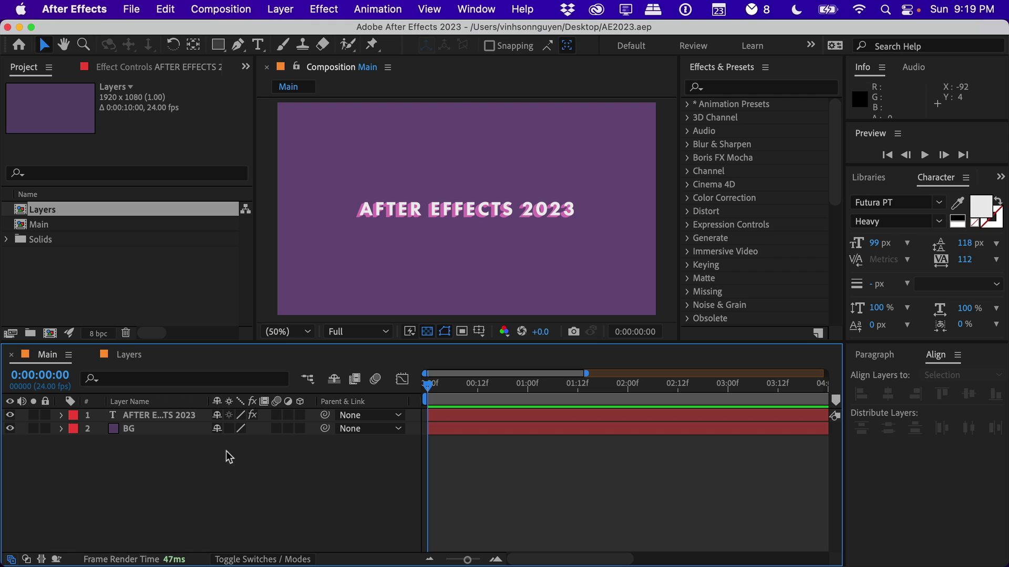
# Start a new composition and look through its preset list
pyautogui.click(245, 8)
pyautogui.click(244, 33)
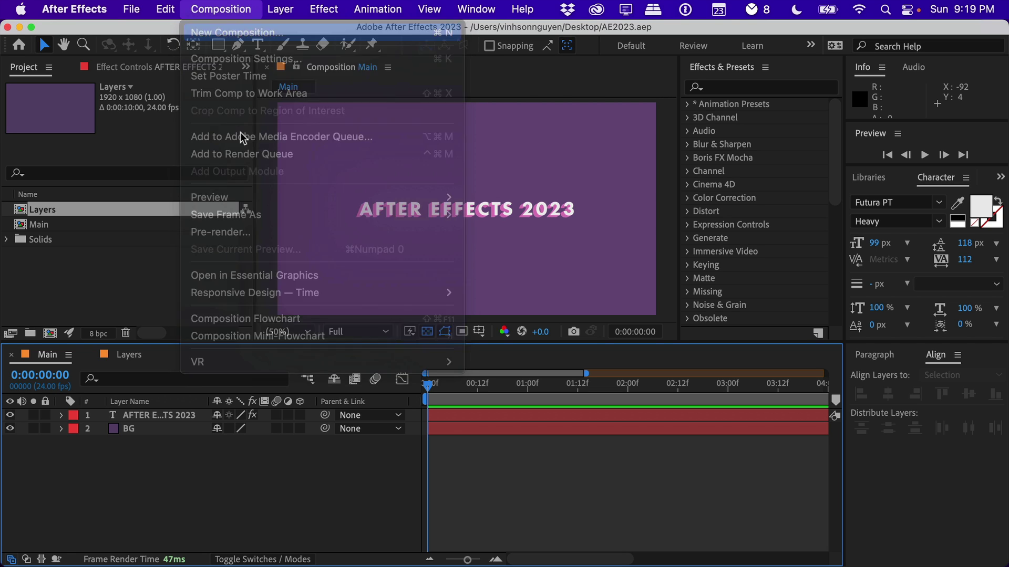
pyautogui.click(420, 154)
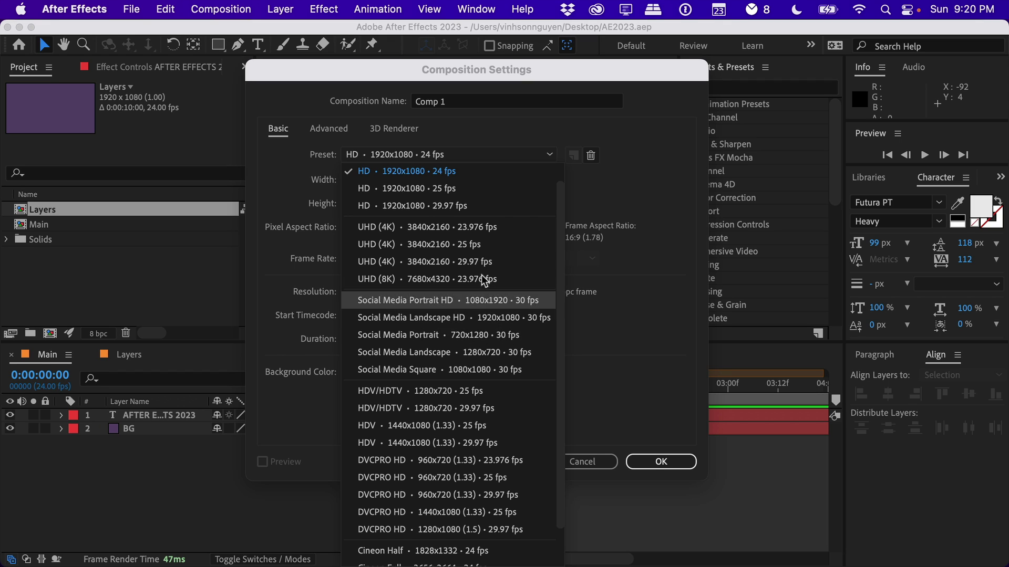
pyautogui.scroll(1, 488, 235)
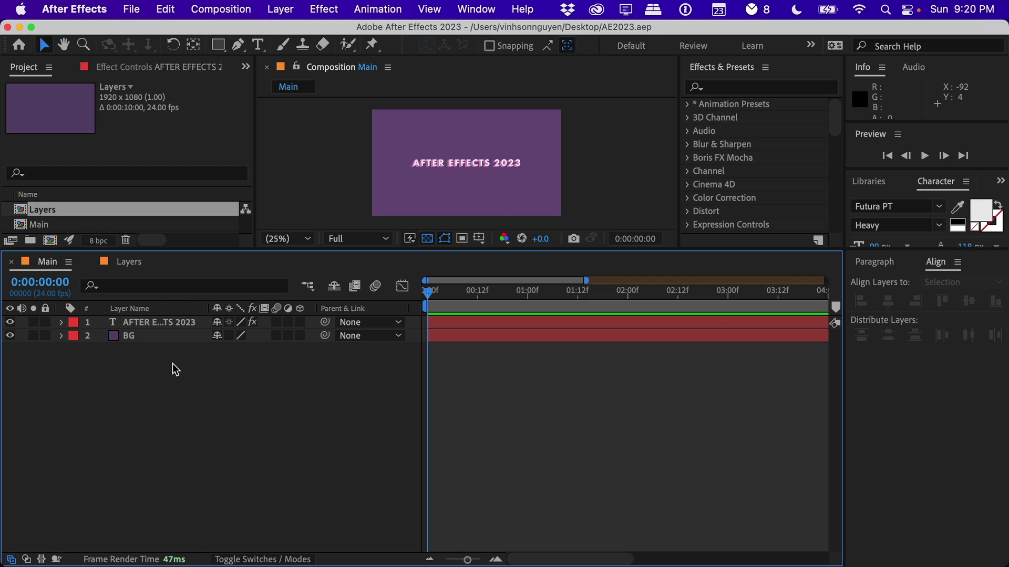
# Separate the AFTER EFFECTS 2023 layer's Position into X Position and Y Position
pyautogui.click(181, 330)
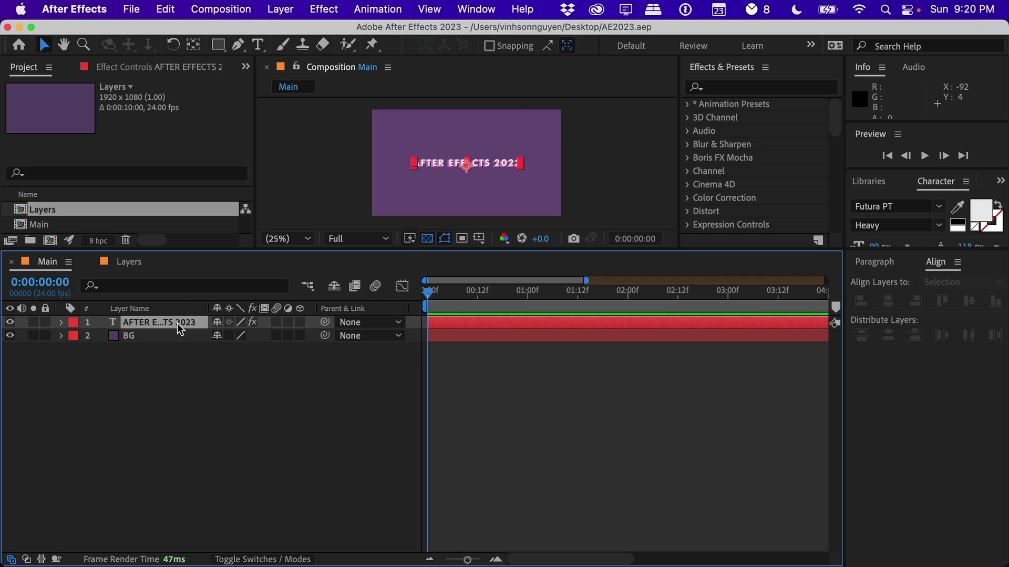
pyautogui.press('p')
pyautogui.click(179, 339)
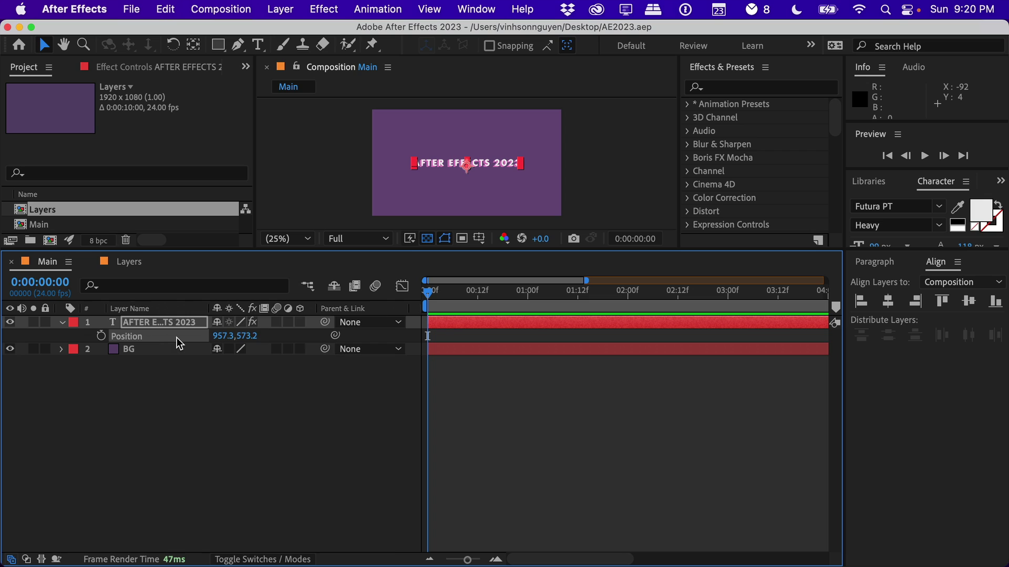
pyautogui.rightClick(178, 339)
pyautogui.click(198, 361)
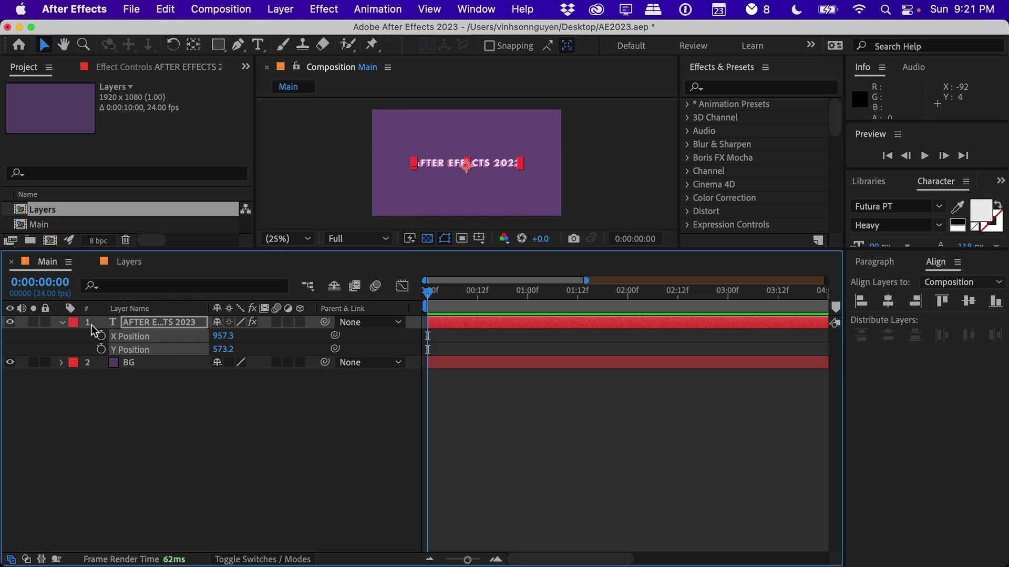
# Turn on Default Position Properties to Separated Dimensions in General preferences and close Preferences
pyautogui.click(90, 6)
pyautogui.moveTo(84, 58)
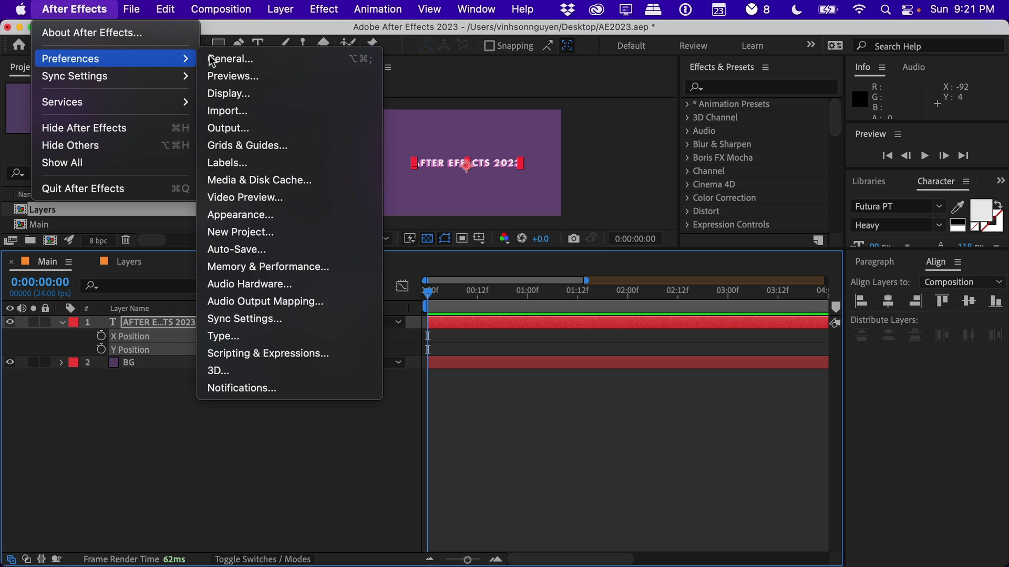
pyautogui.click(226, 58)
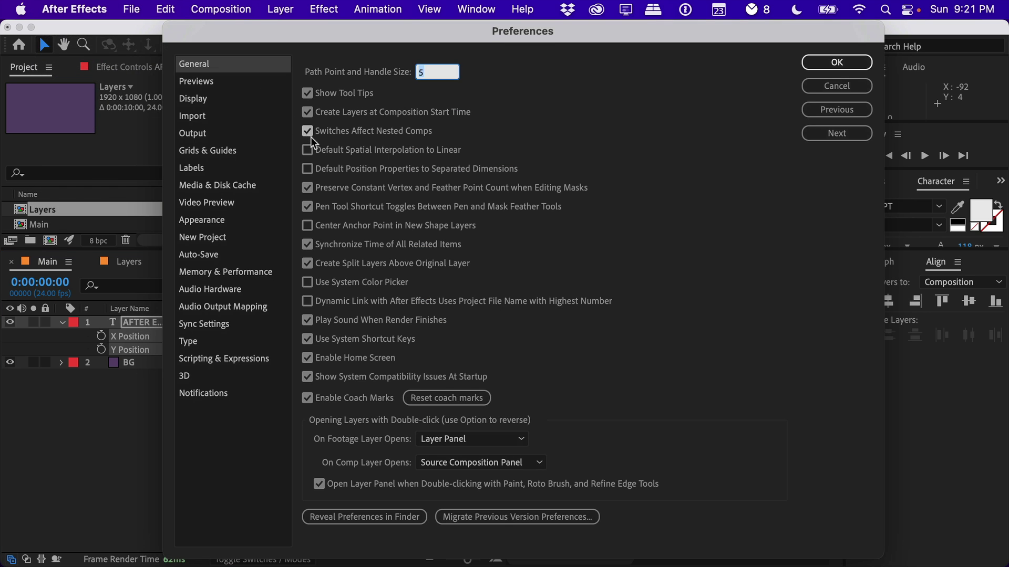
pyautogui.click(330, 171)
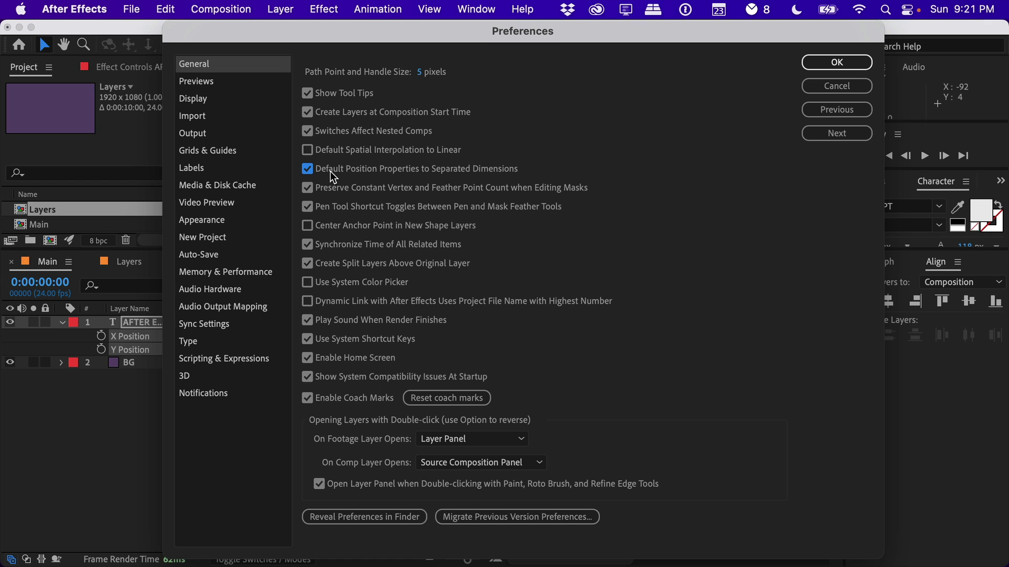
pyautogui.click(837, 62)
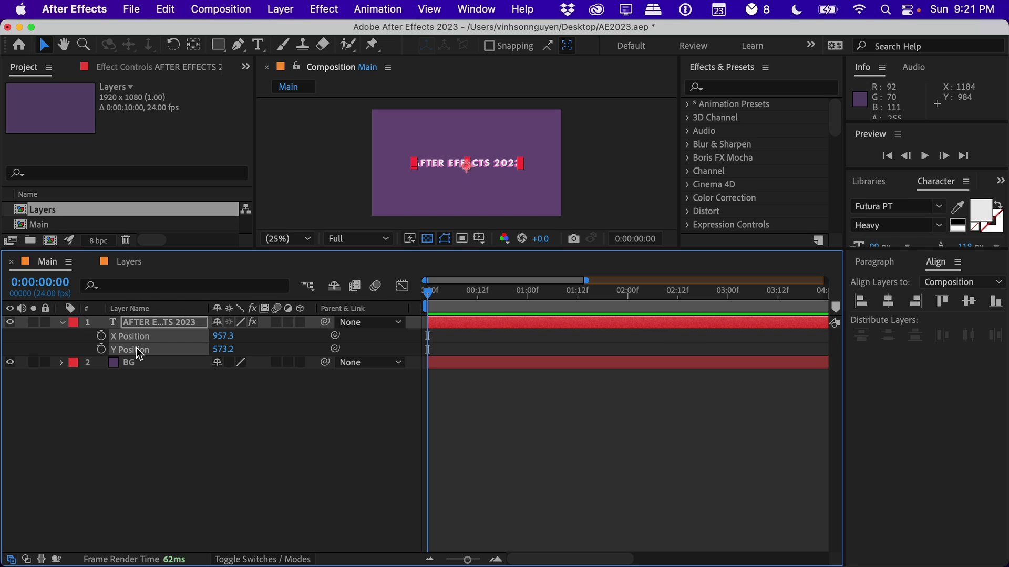
# Deselect the title layer and add the Main composition to the render queue
pyautogui.click(156, 416)
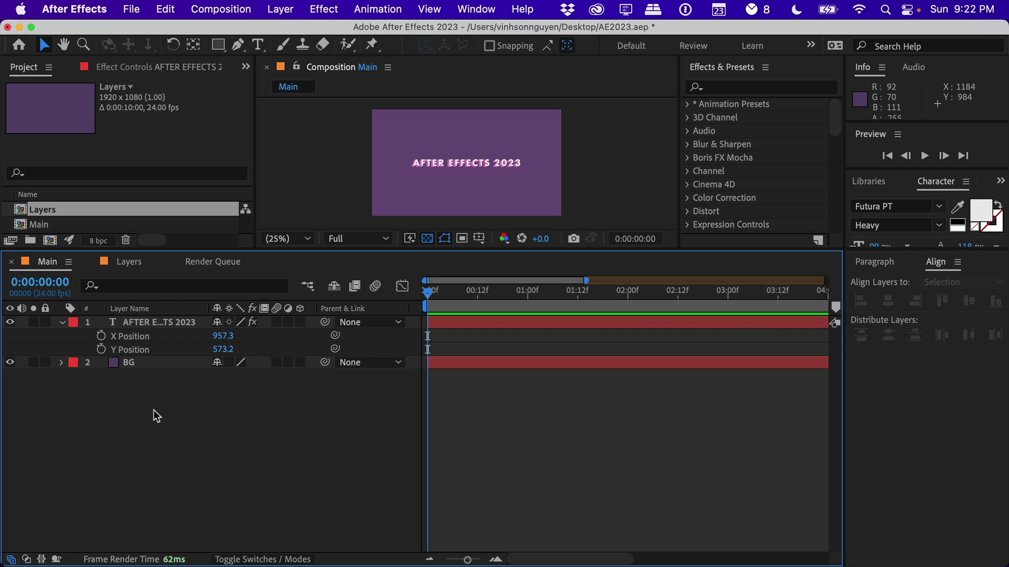
pyautogui.click(236, 9)
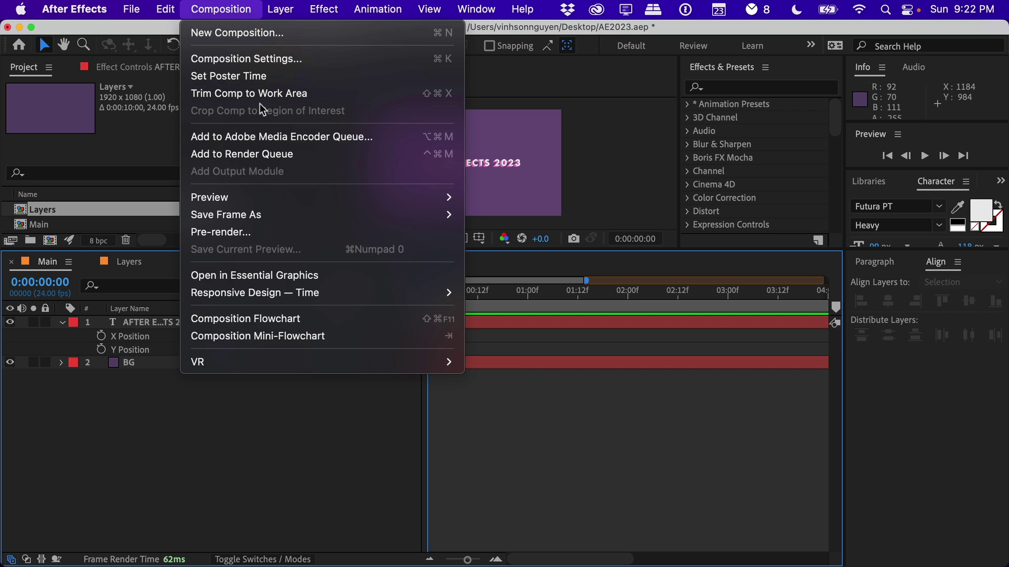
pyautogui.click(257, 153)
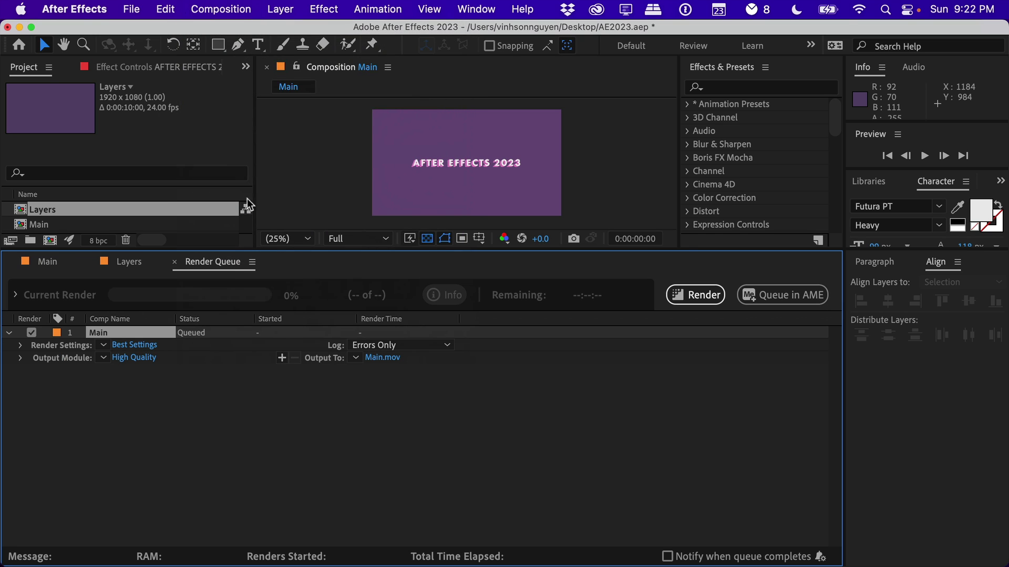
# Set the Main output module's format to H.264
pyautogui.click(145, 359)
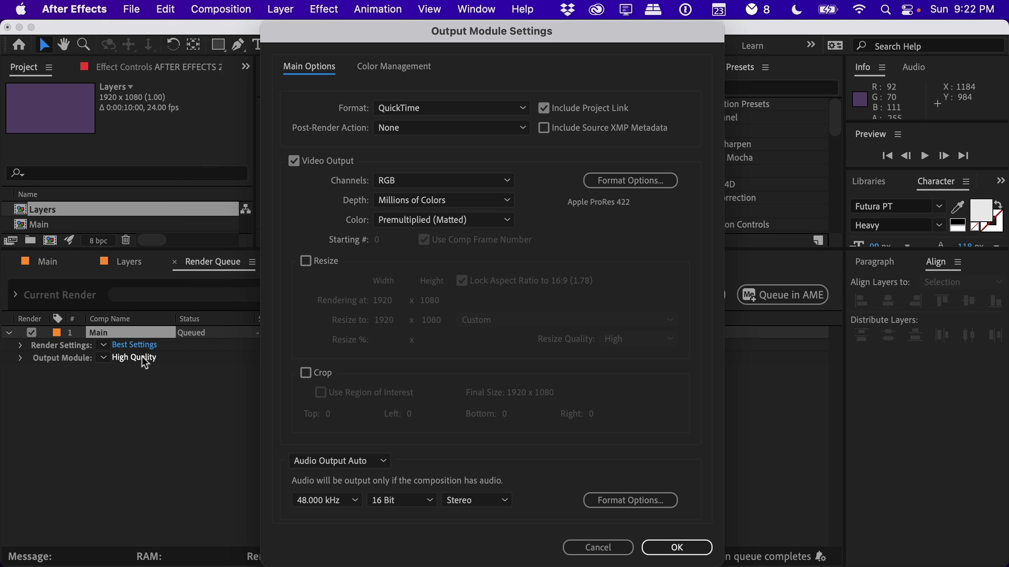
pyautogui.click(470, 109)
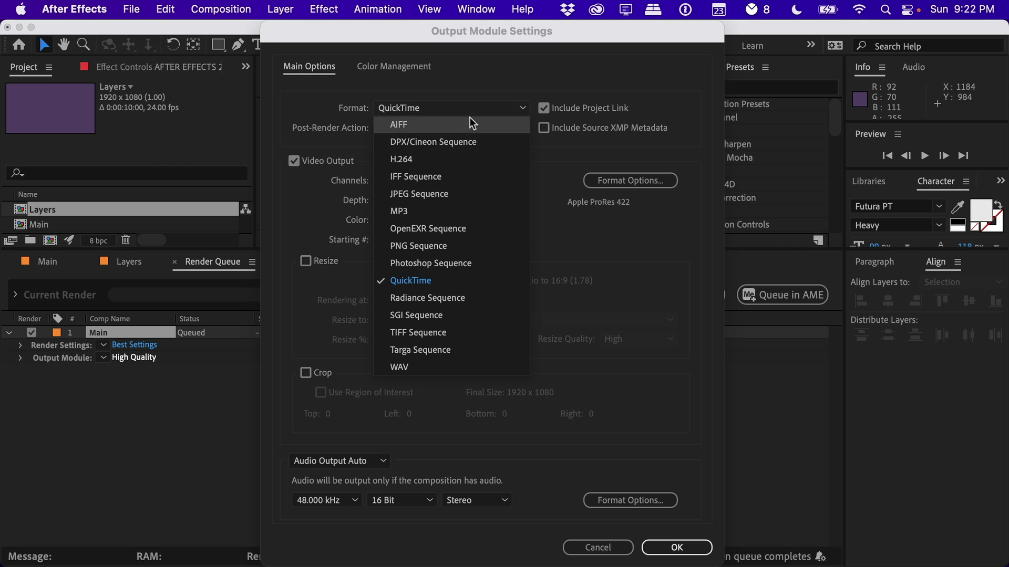
pyautogui.click(467, 167)
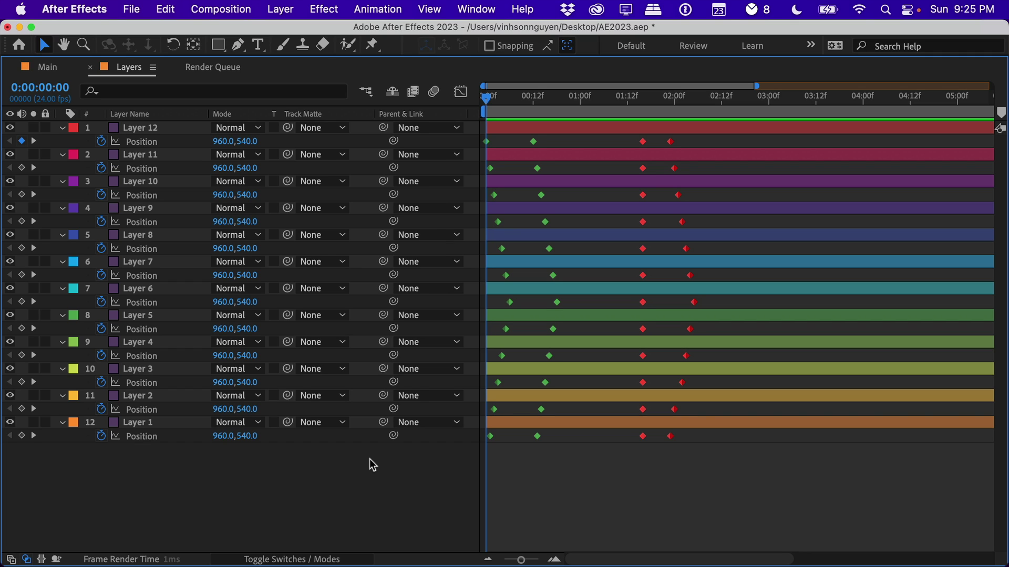
# Check the timeline column options, then set Layer 12's Track Matte to Layer 1
pyautogui.rightClick(358, 113)
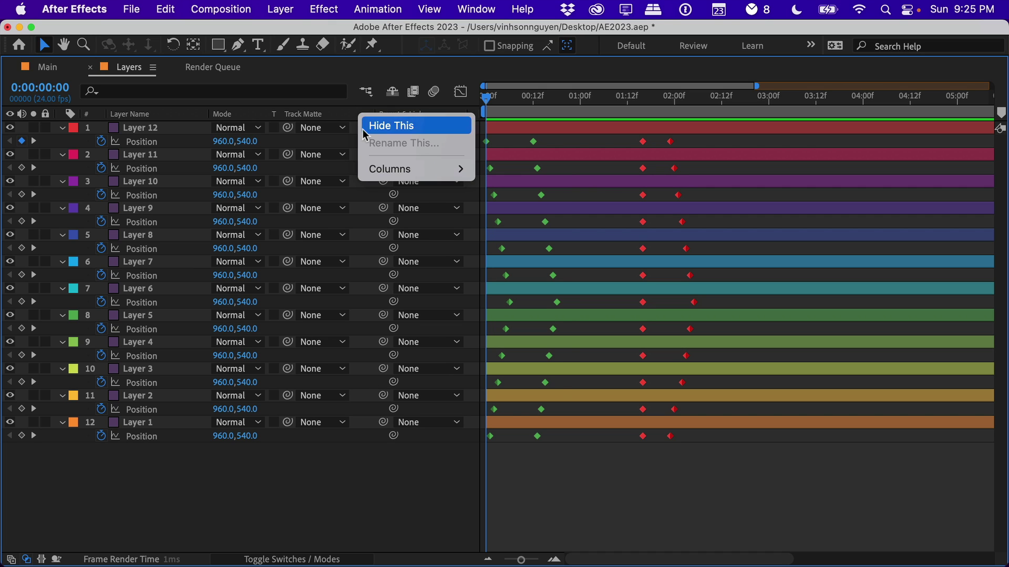
pyautogui.moveTo(379, 169)
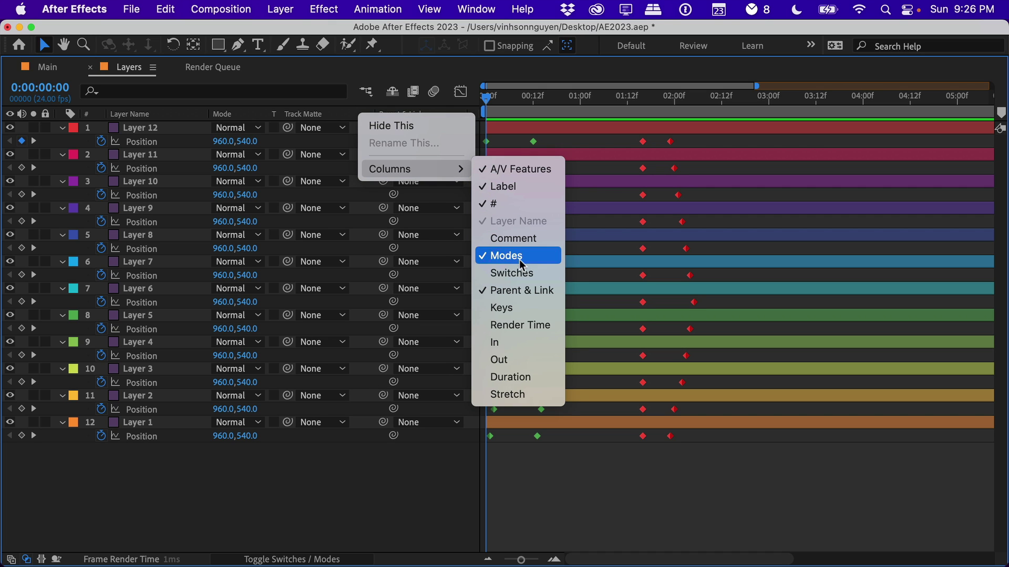
pyautogui.click(369, 230)
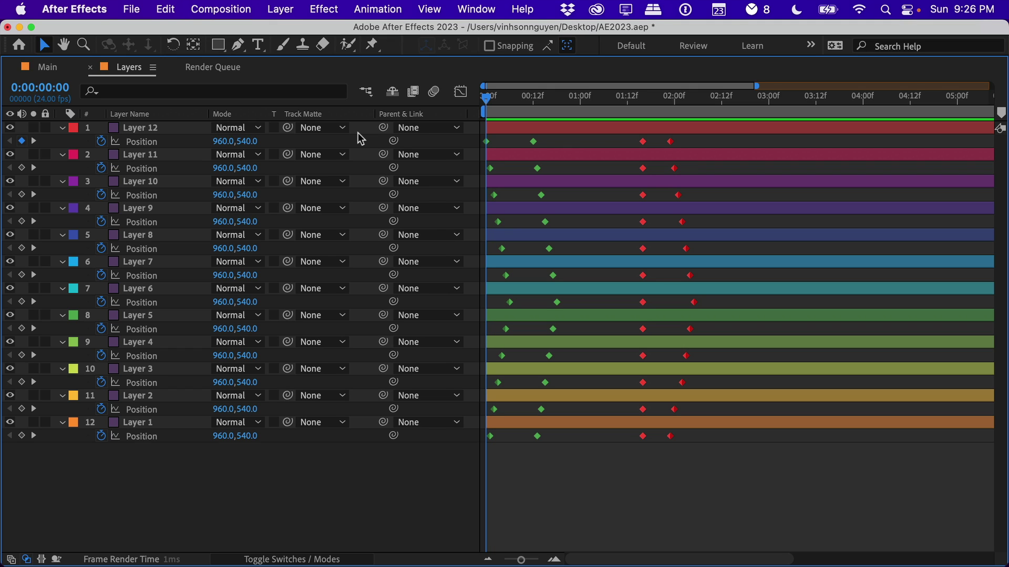
pyautogui.click(323, 129)
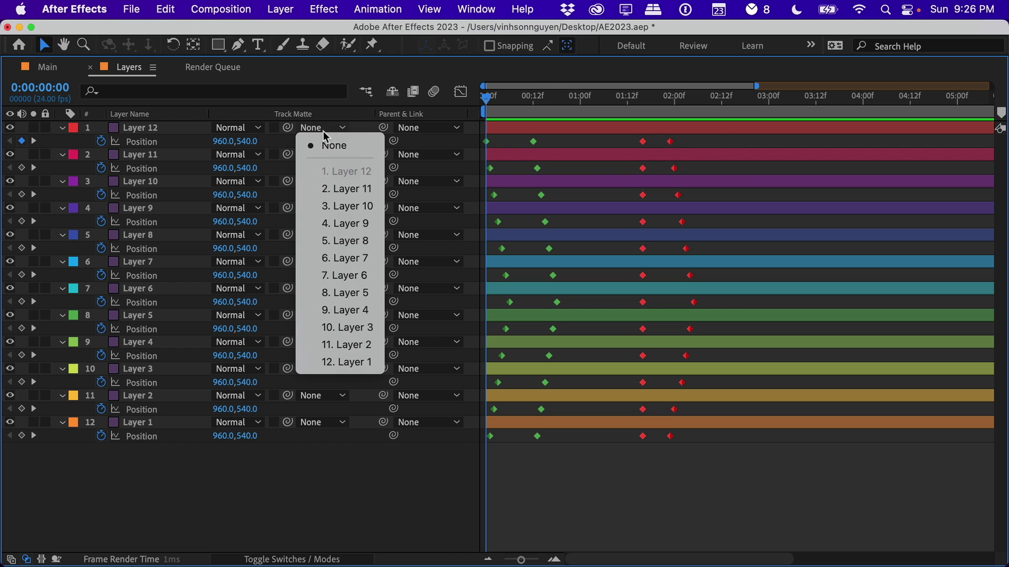
pyautogui.click(336, 363)
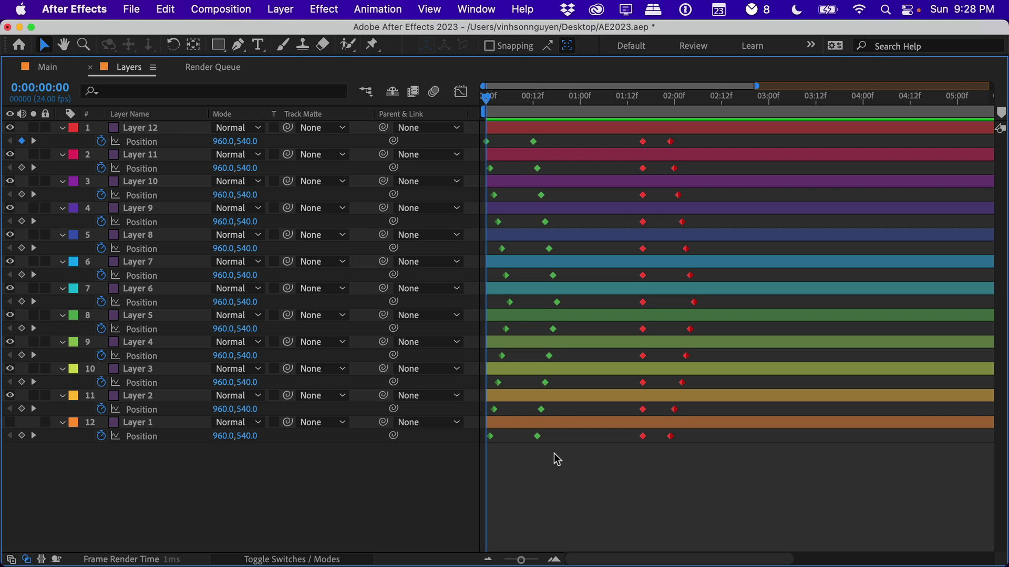
# Select the first two Position keyframes on all twelve layers and label them Yellow
pyautogui.moveTo(557, 460); pyautogui.dragTo(485, 131)
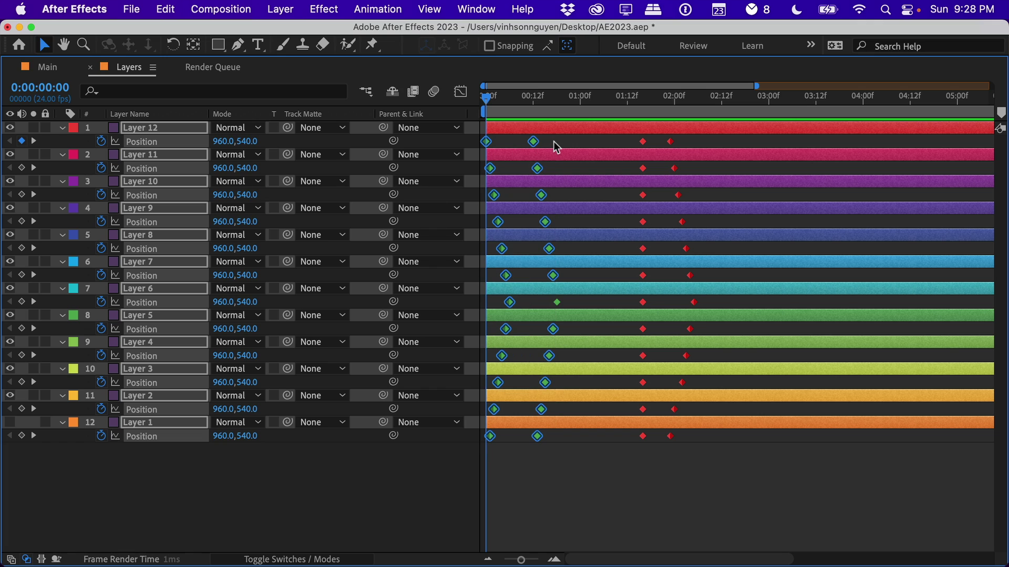
pyautogui.moveTo(569, 138); pyautogui.dragTo(476, 448)
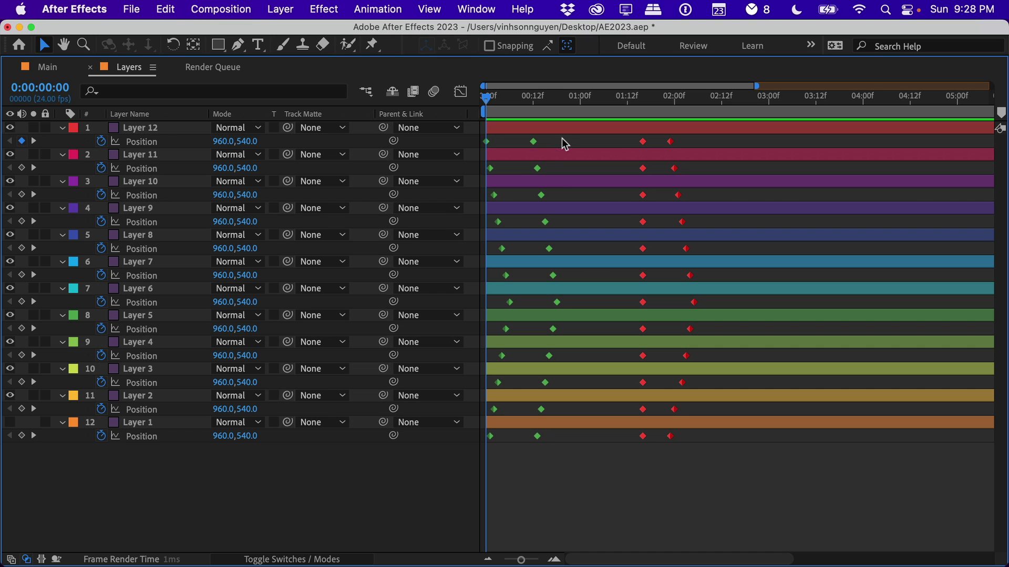
pyautogui.moveTo(561, 141); pyautogui.dragTo(455, 447)
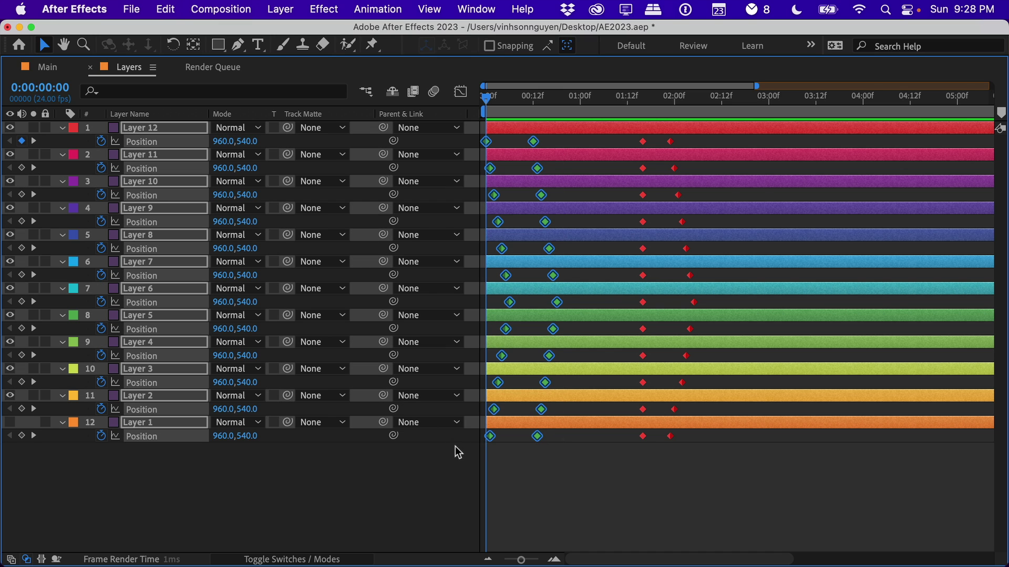
pyautogui.rightClick(490, 437)
pyautogui.moveTo(556, 379)
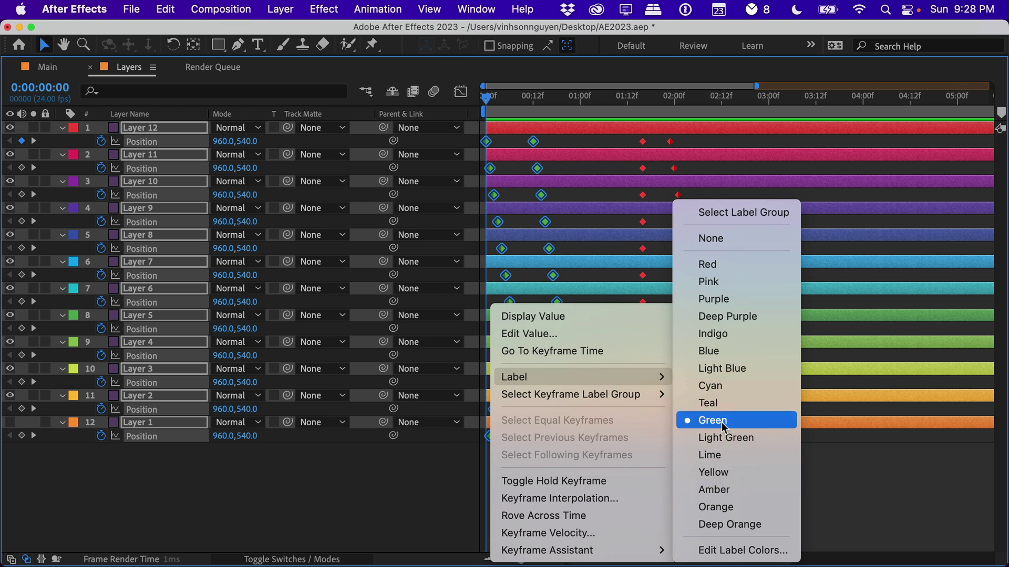
pyautogui.click(713, 473)
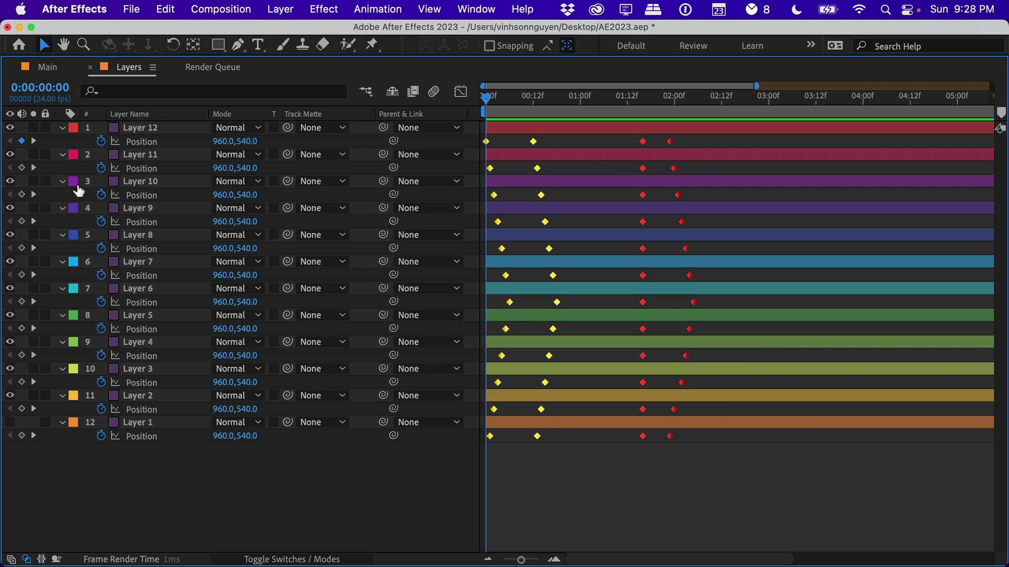
pyautogui.click(98, 9)
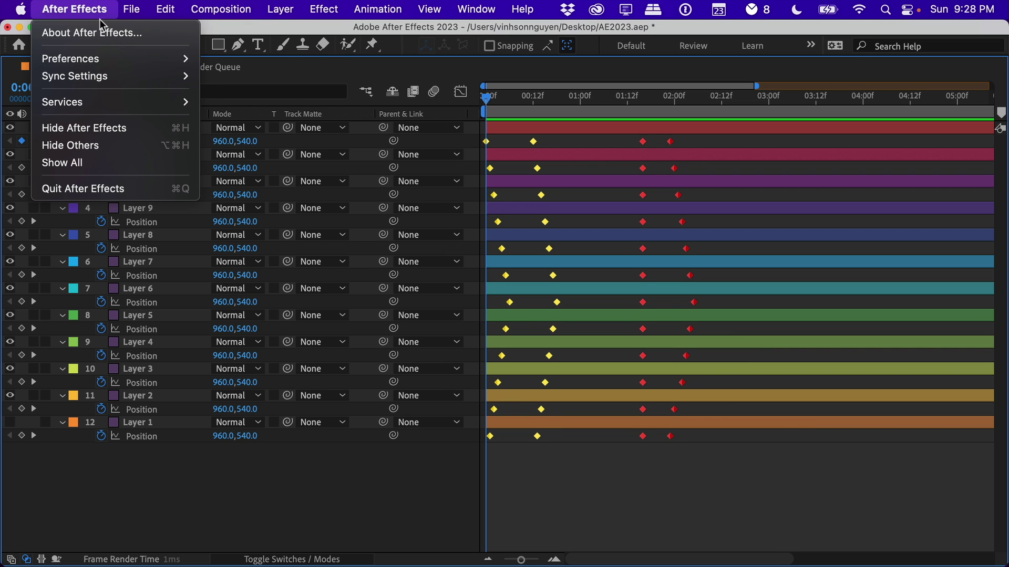
pyautogui.moveTo(111, 61)
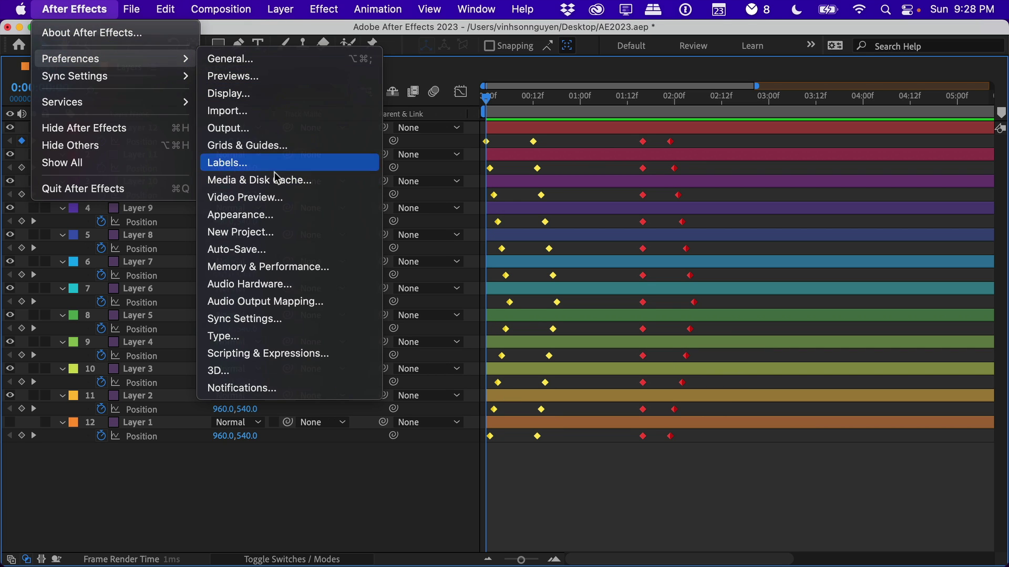
pyautogui.click(273, 164)
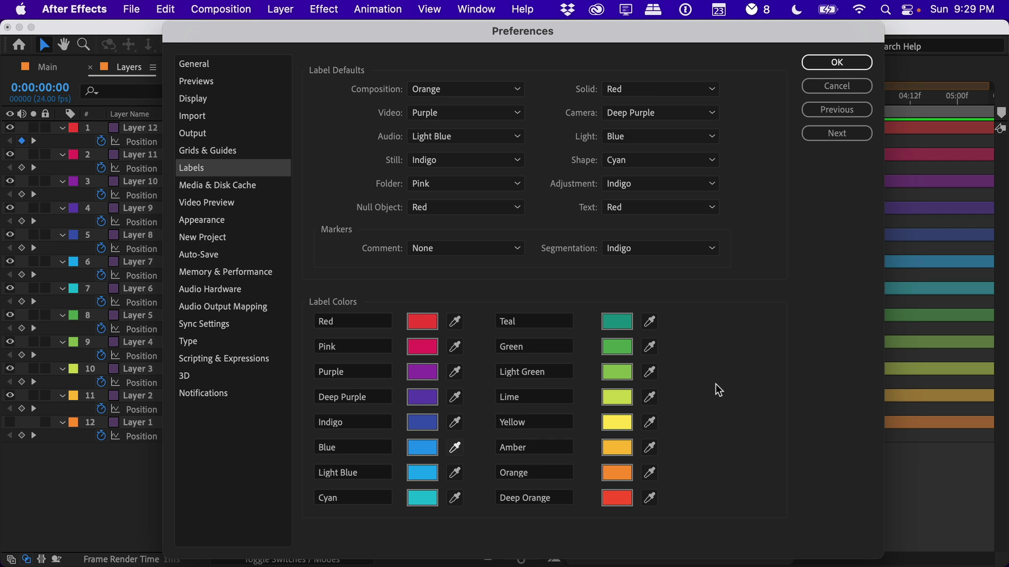
pyautogui.click(809, 92)
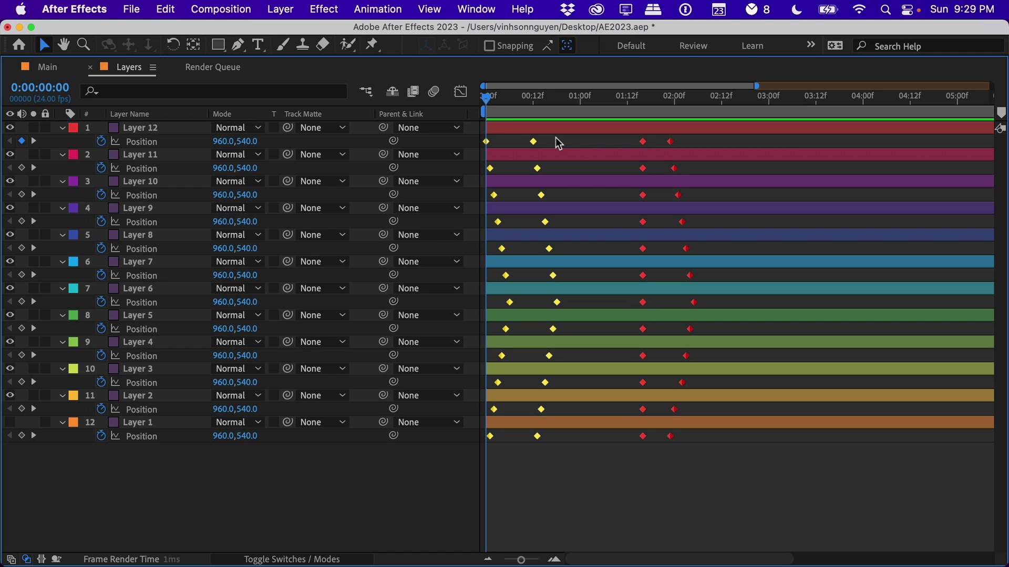
# Select the yellow keyframe label group on all layers and drag it one frame later
pyautogui.rightClick(484, 140)
pyautogui.moveTo(530, 232)
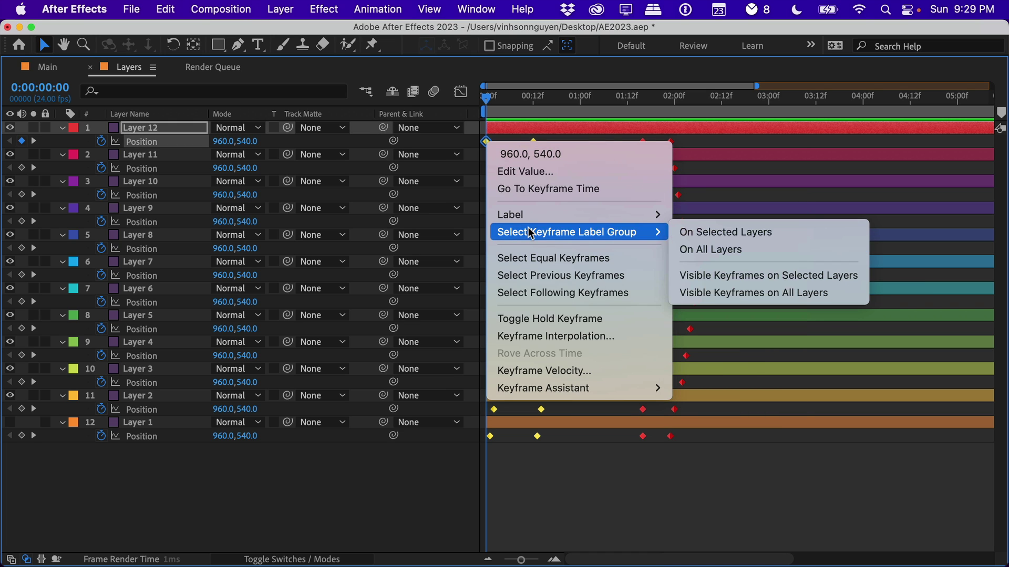
pyautogui.click(702, 232)
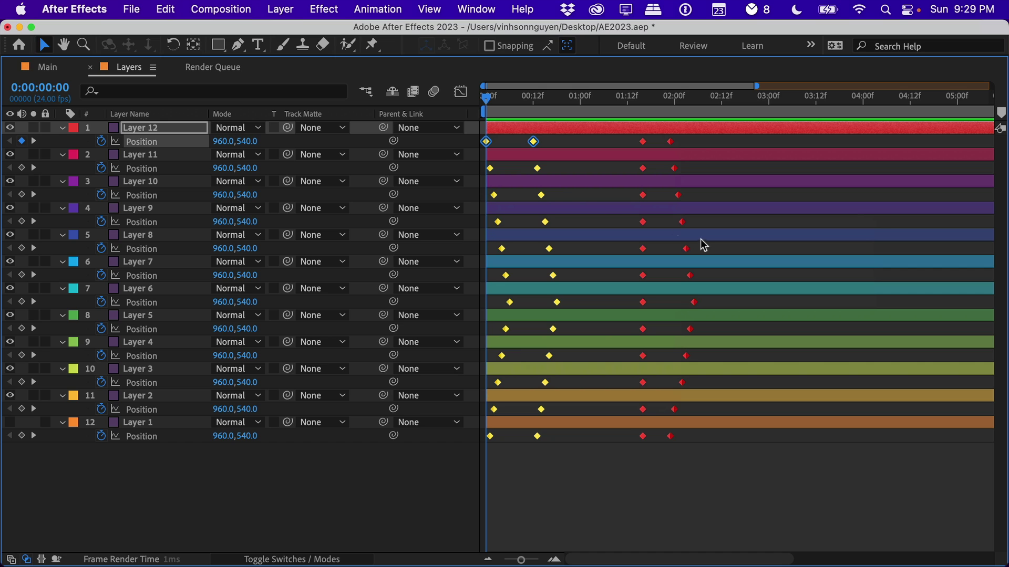
pyautogui.rightClick(532, 141)
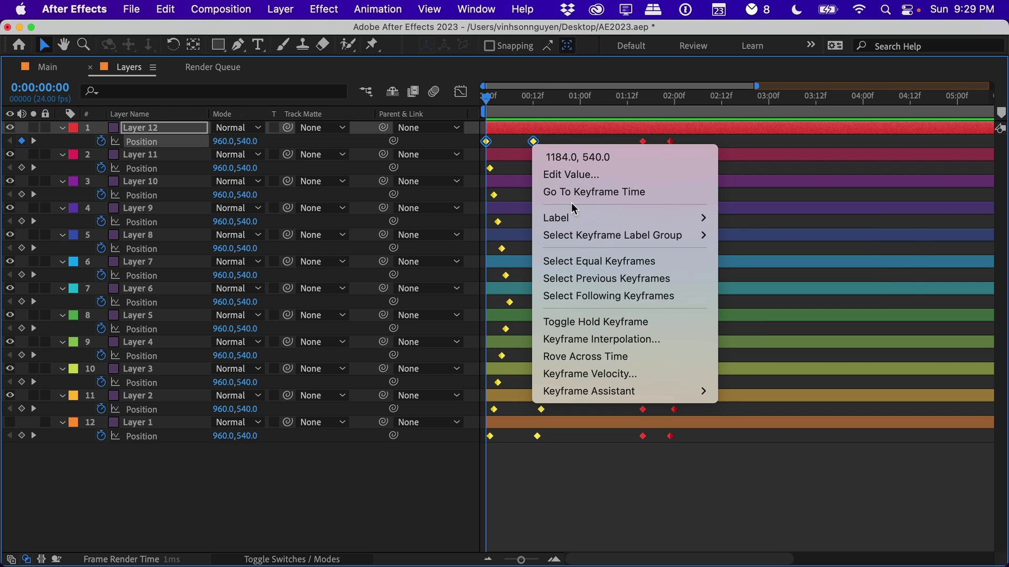
pyautogui.moveTo(578, 236)
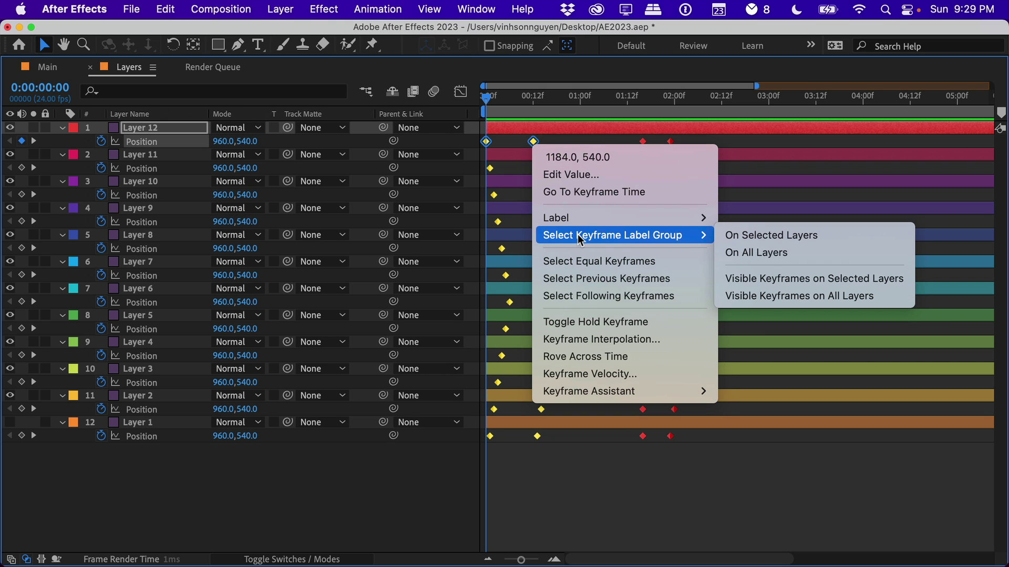
pyautogui.click(790, 257)
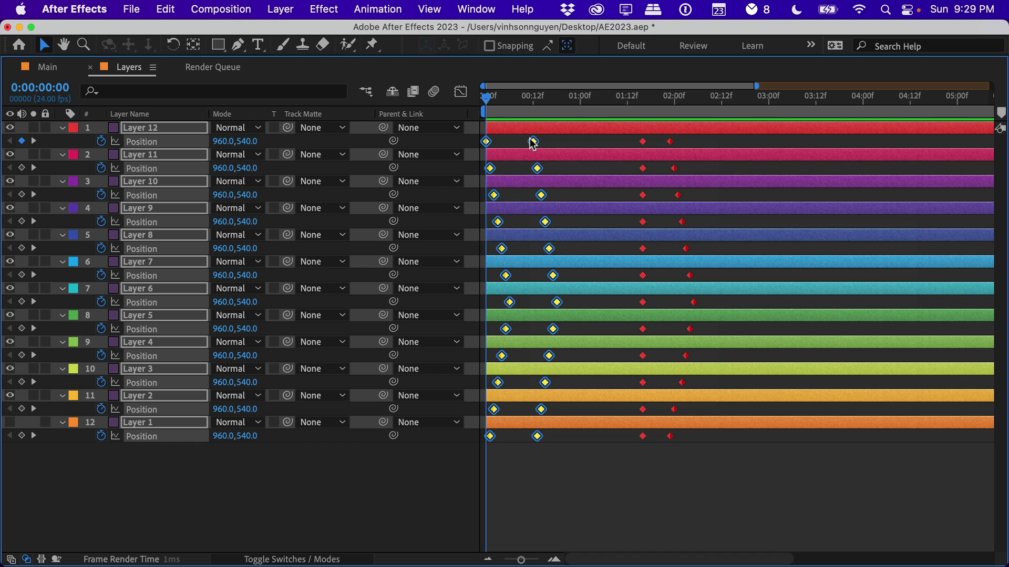
pyautogui.moveTo(533, 143)
pyautogui.mouseDown()
pyautogui.moveTo(561, 143)
pyautogui.moveTo(532, 143)
pyautogui.mouseUp()
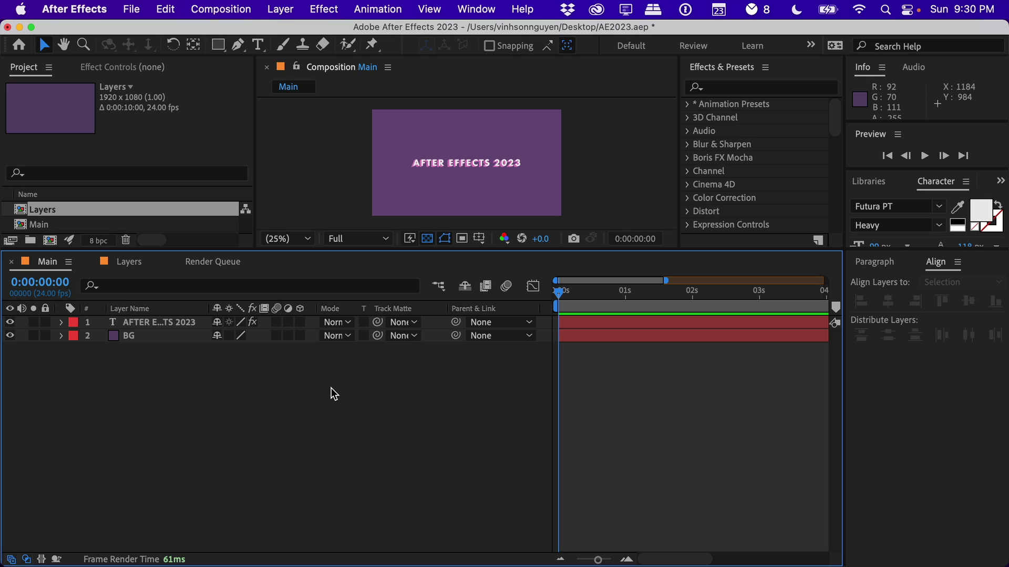
# Search Animation Presets for 'slide' and apply Slide and Pop In to the title text
pyautogui.click(688, 105)
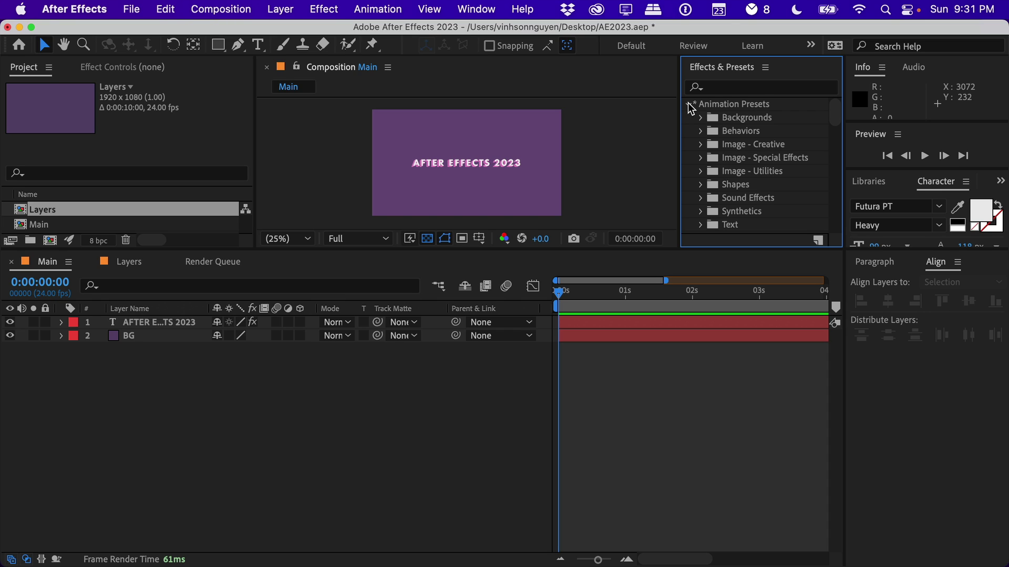
pyautogui.click(715, 92)
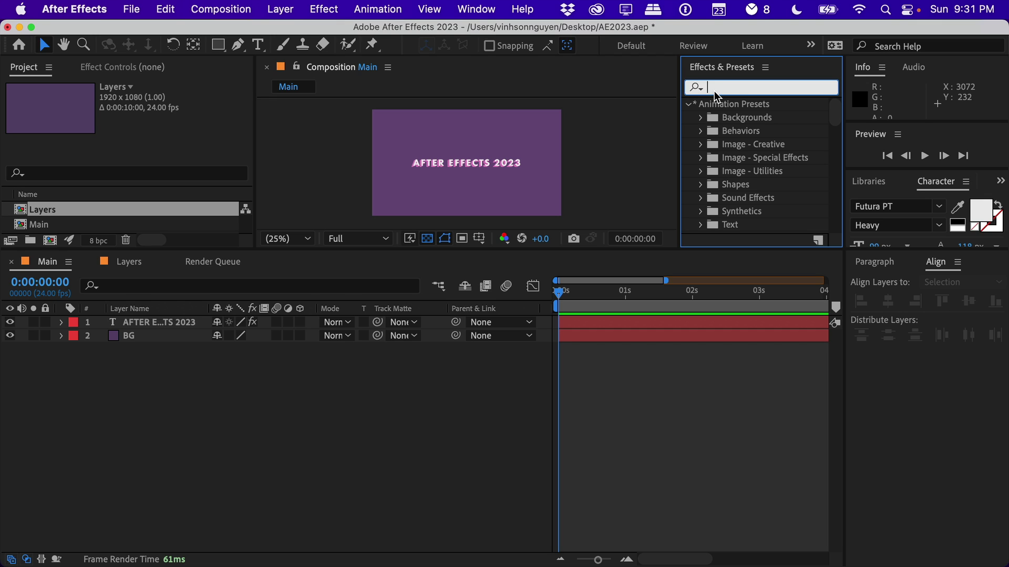
pyautogui.write('slide')
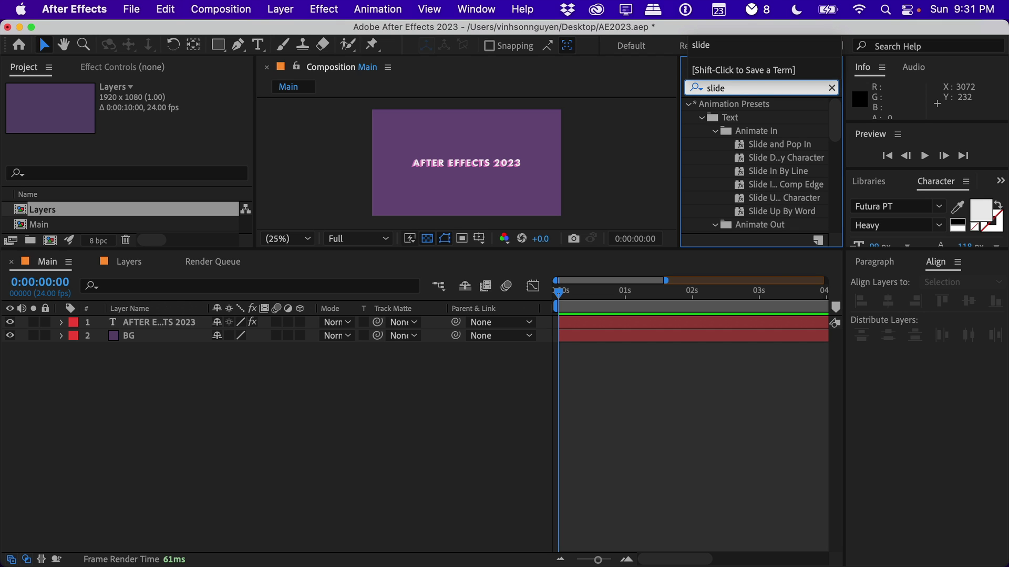
pyautogui.moveTo(779, 144); pyautogui.dragTo(432, 162)
# Enlarge the composition viewer and scrub forward to watch the text animate in
pyautogui.moveTo(363, 252); pyautogui.dragTo(363, 341)
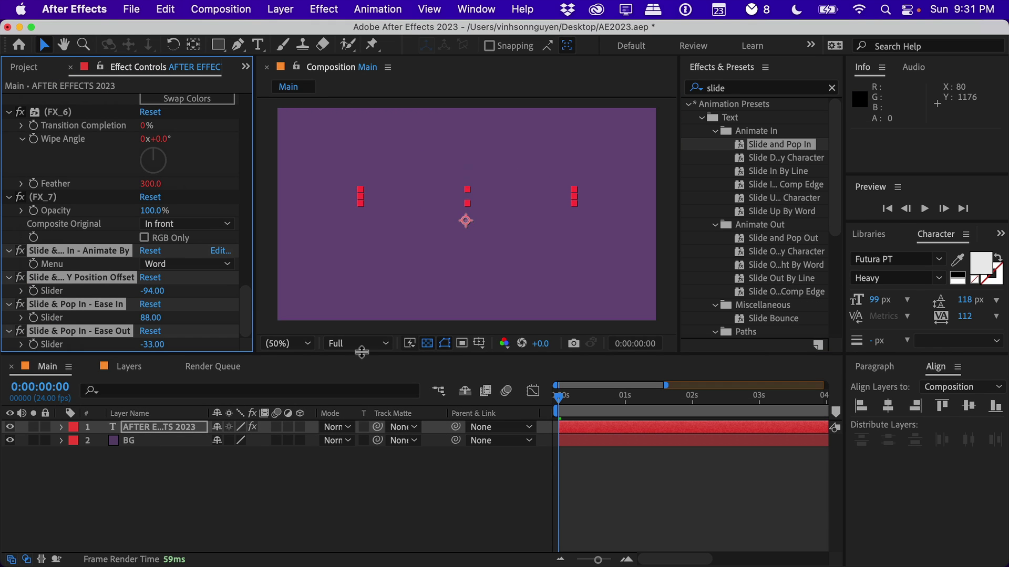
pyautogui.click(503, 483)
pyautogui.moveTo(558, 388); pyautogui.dragTo(636, 377)
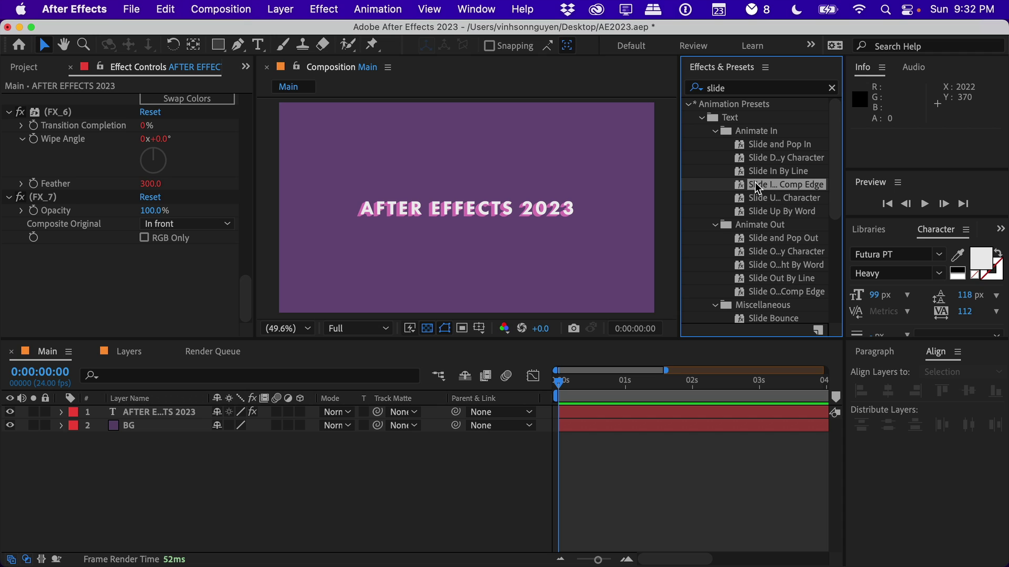
pyautogui.moveTo(757, 189); pyautogui.dragTo(478, 214)
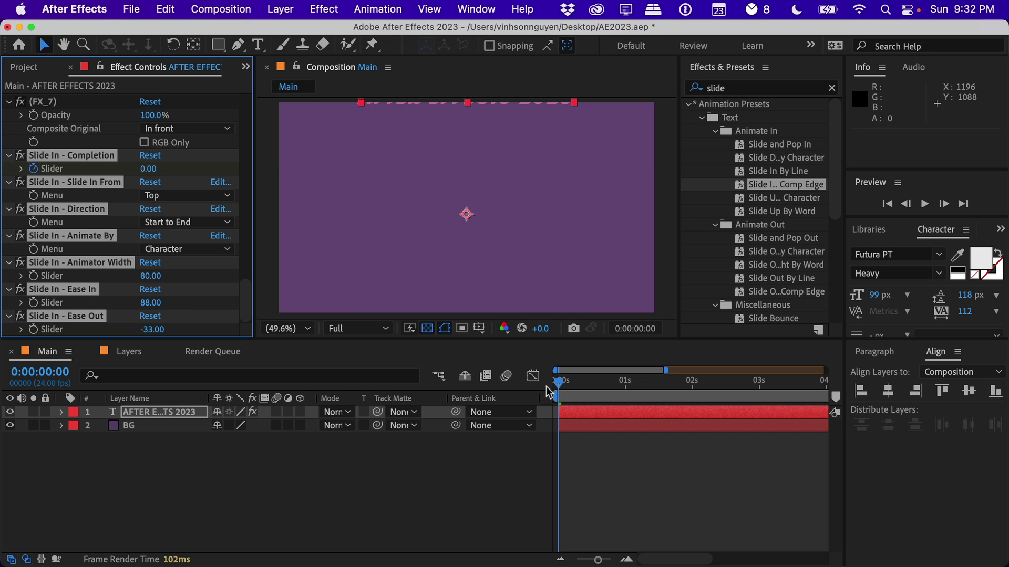
pyautogui.moveTo(559, 382); pyautogui.dragTo(612, 379)
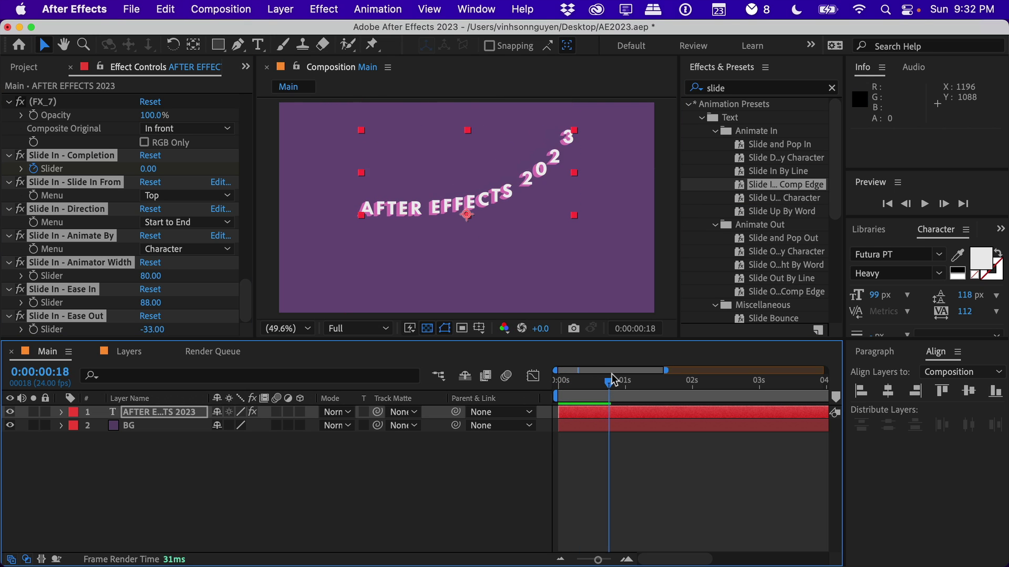
pyautogui.press('space')
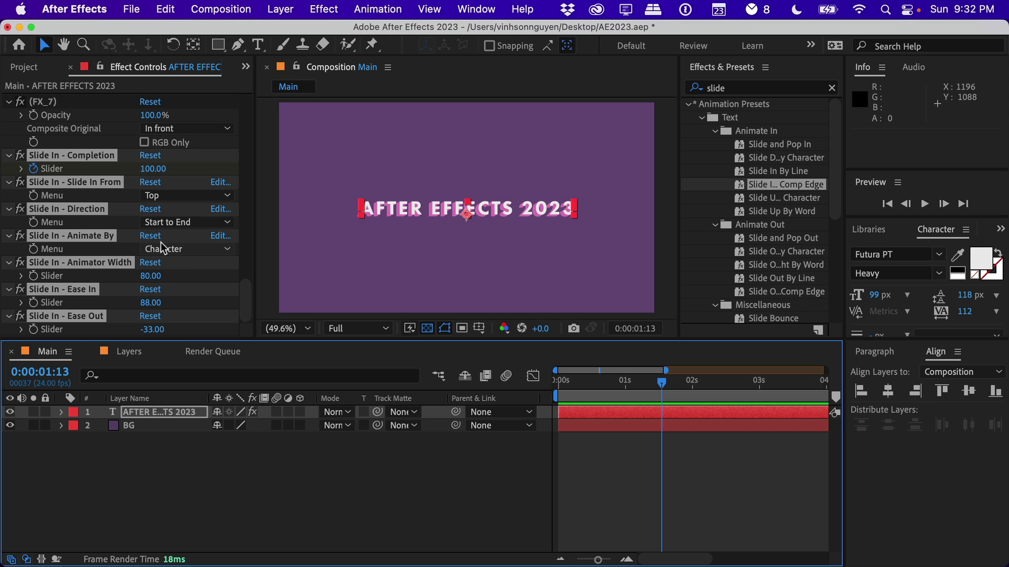
pyautogui.click(125, 244)
pyautogui.press('super+z')
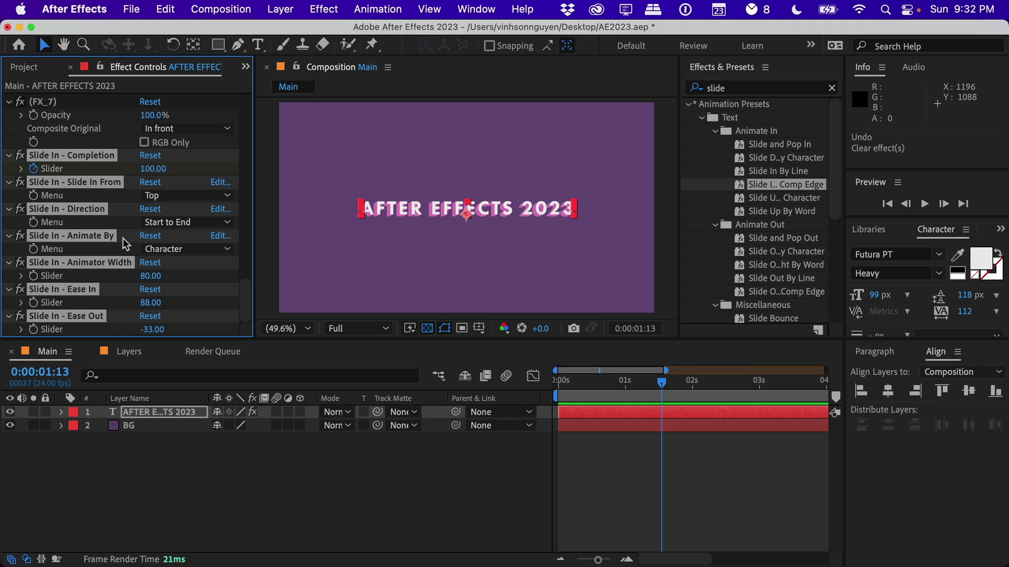
# Undo back to the plain title and apply the Force Anchor Point preset
pyautogui.press('super+z')
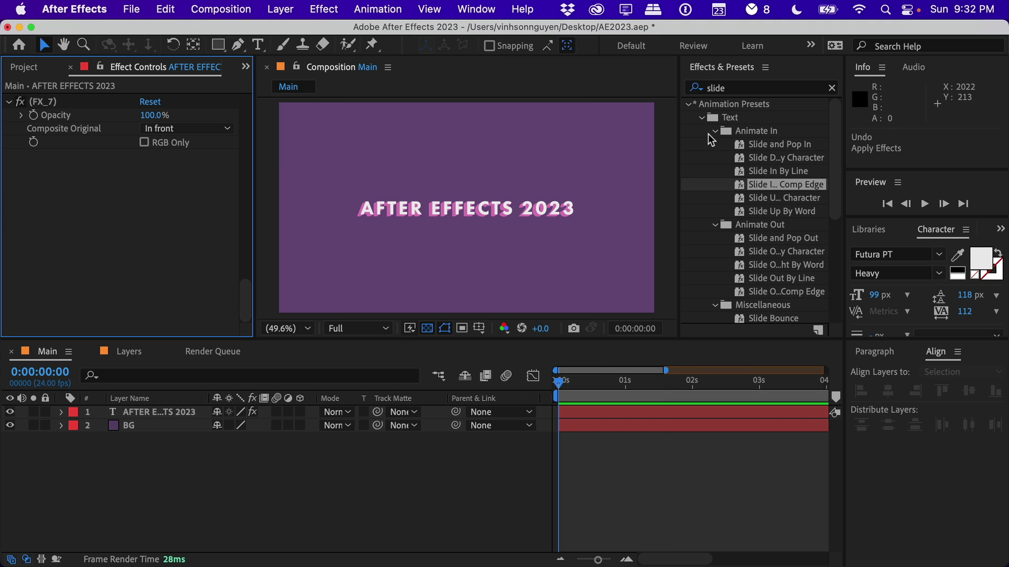
pyautogui.click(746, 88)
pyautogui.write('f')
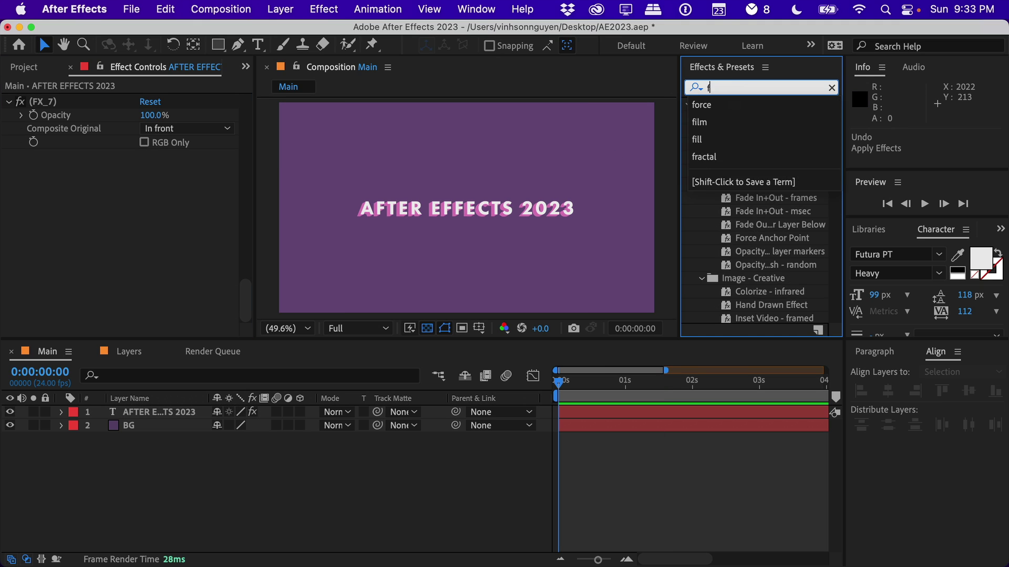
pyautogui.write('orce')
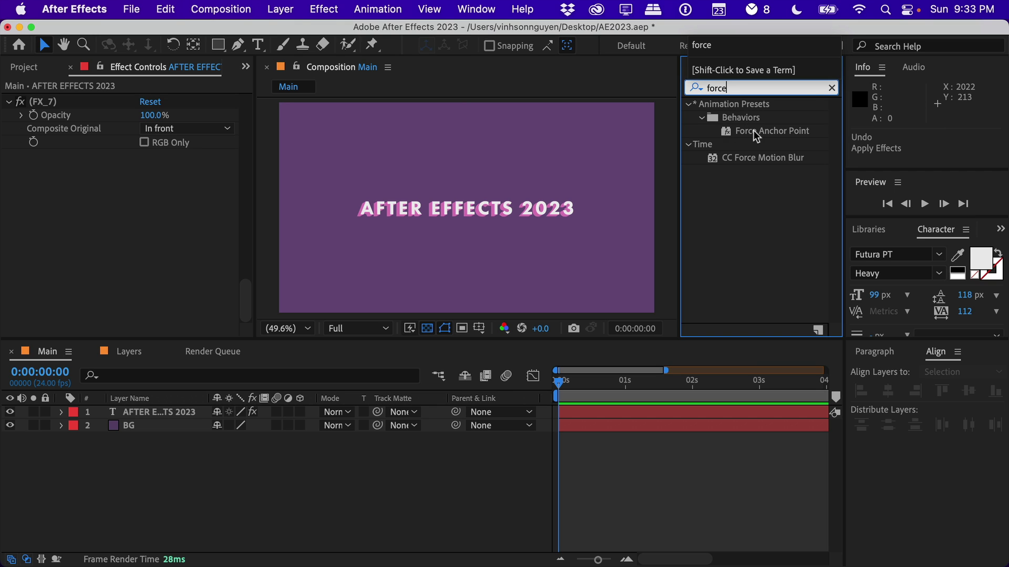
pyautogui.moveTo(757, 131); pyautogui.dragTo(449, 220)
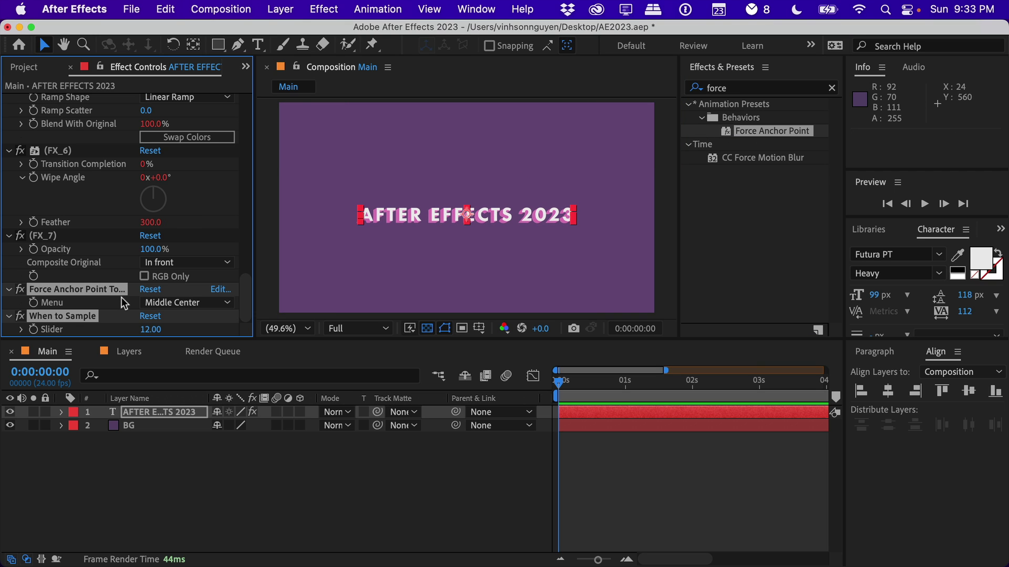
# Set the anchor Menu to Top Left, then Bottom Left, then undo the preset
pyautogui.click(173, 303)
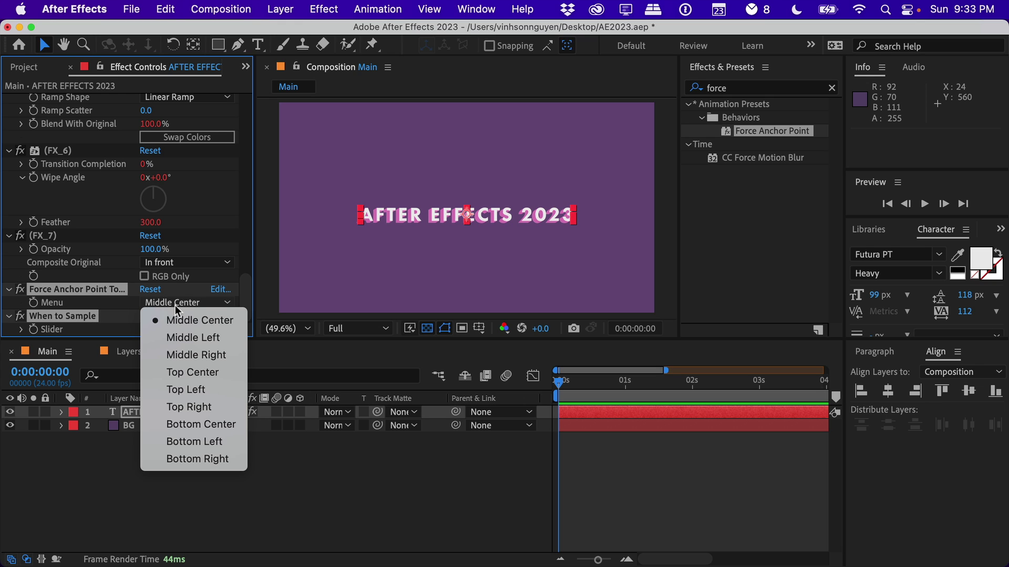
pyautogui.click(196, 391)
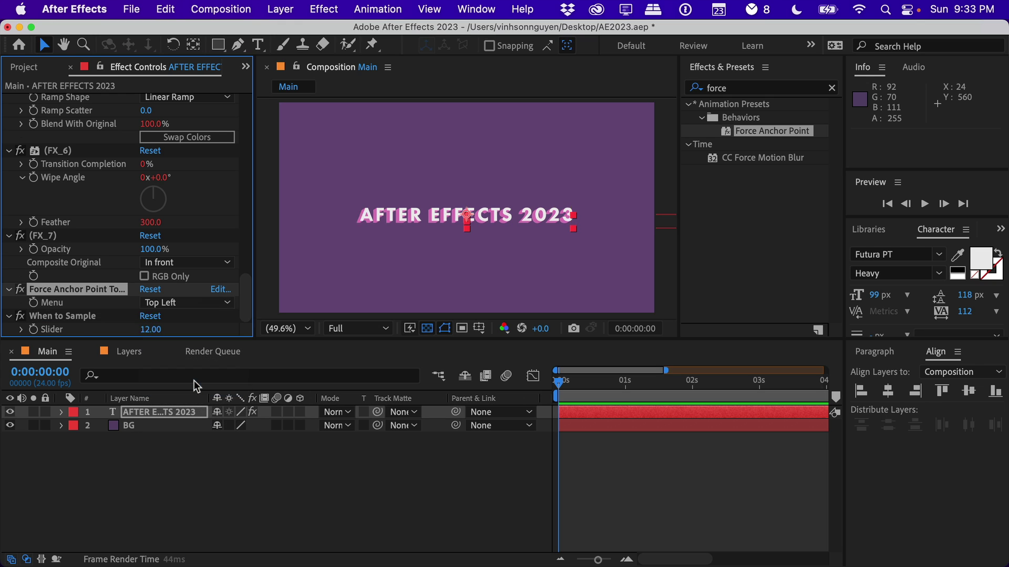
pyautogui.click(184, 303)
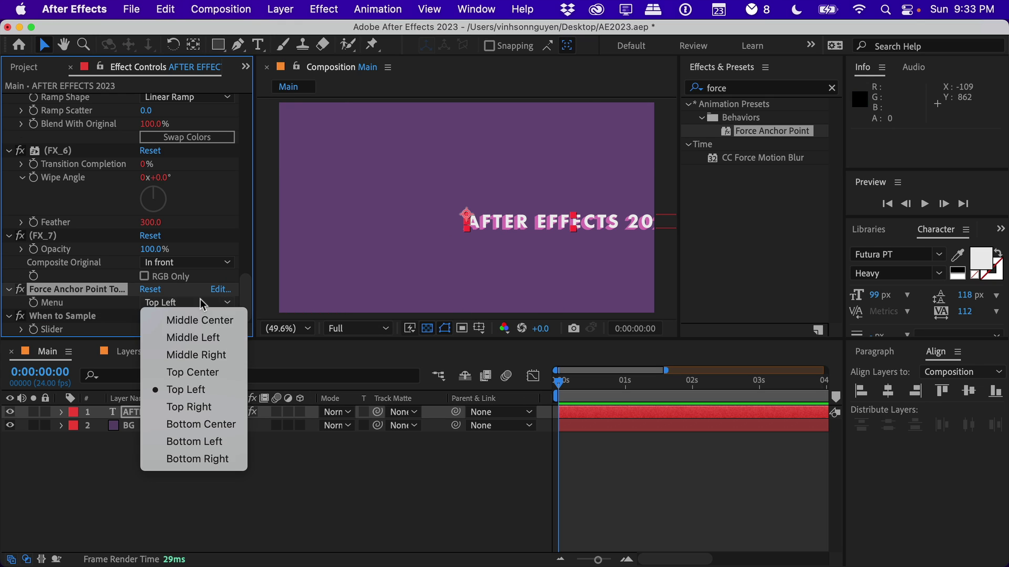
pyautogui.click(221, 442)
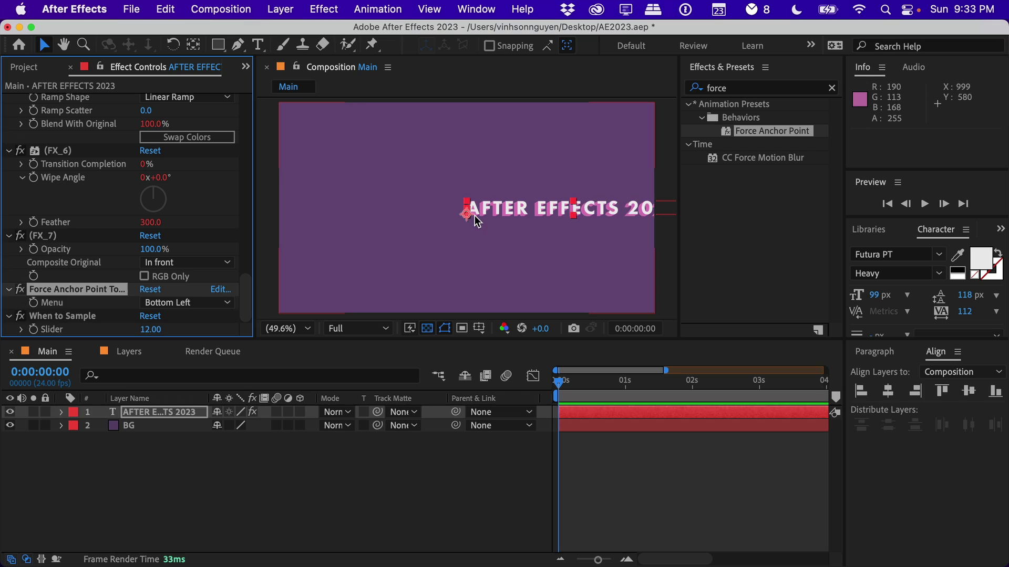
pyautogui.click(278, 472)
pyautogui.press('super+z')
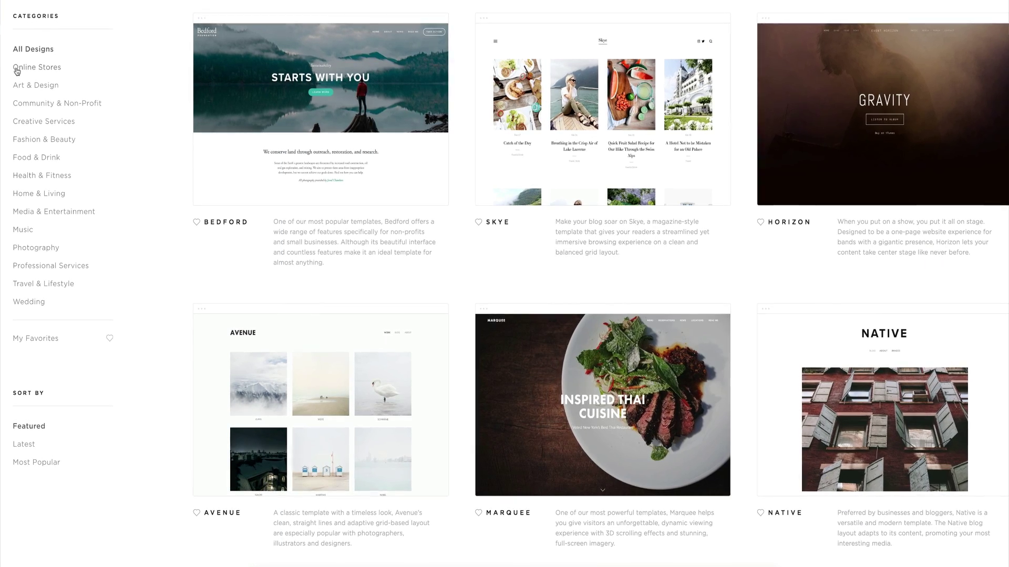
# Browse Online Stores and Art & Design templates, then change Bedford's banner button colour to blue
pyautogui.click(17, 72)
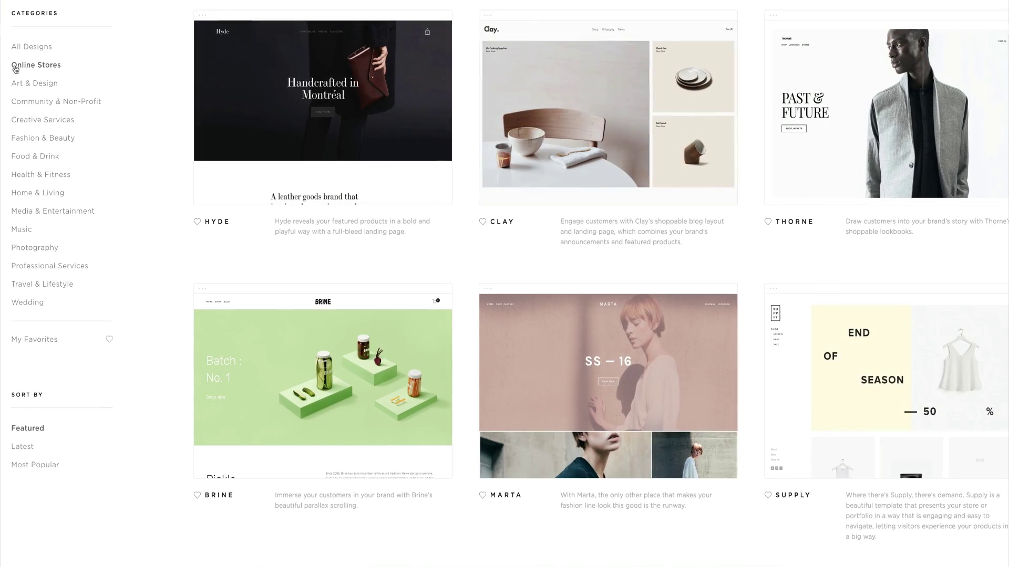
pyautogui.click(15, 82)
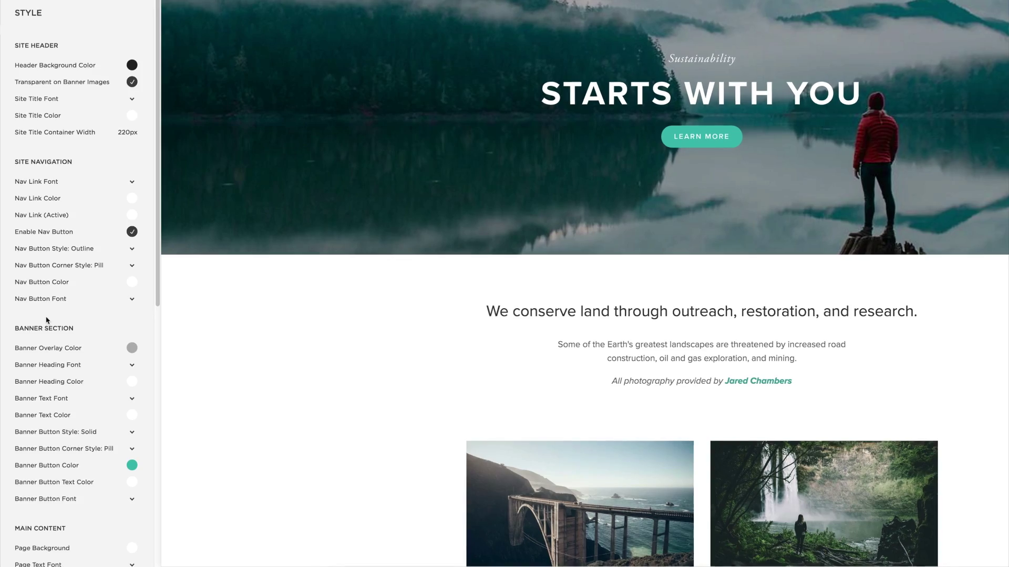
pyautogui.scroll(-5, 105, 294)
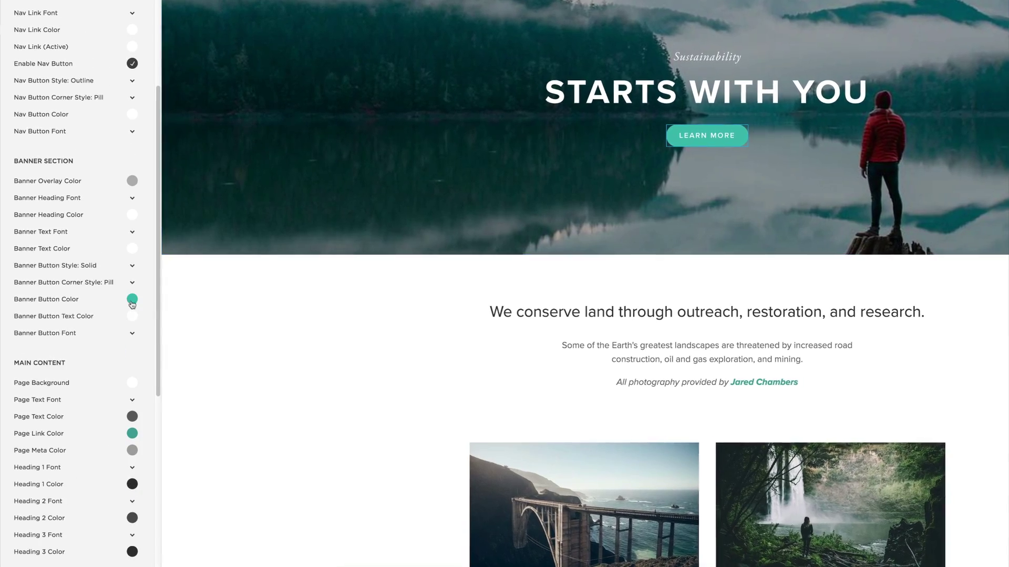
pyautogui.click(132, 300)
pyautogui.moveTo(74, 232); pyautogui.dragTo(83, 232)
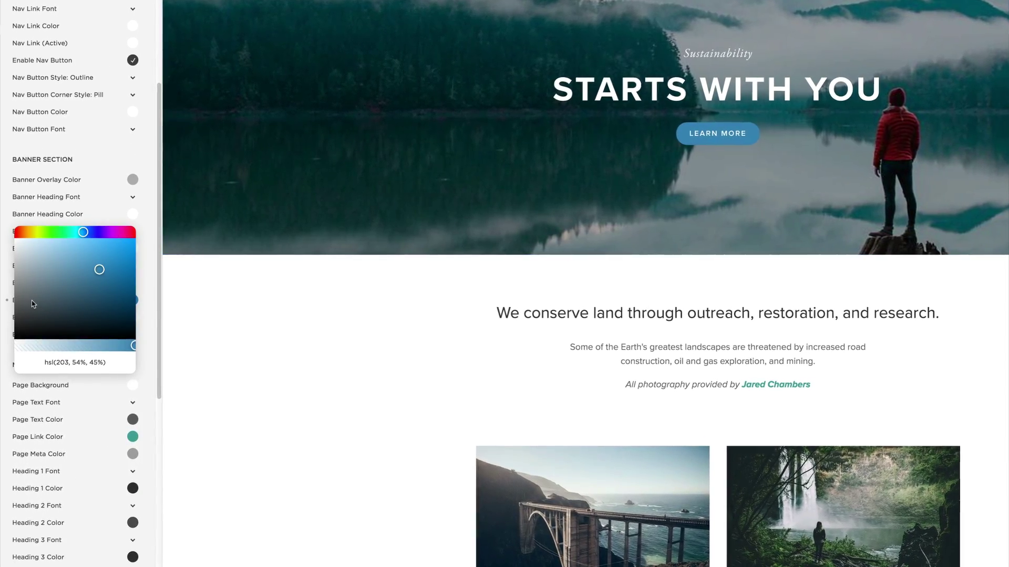